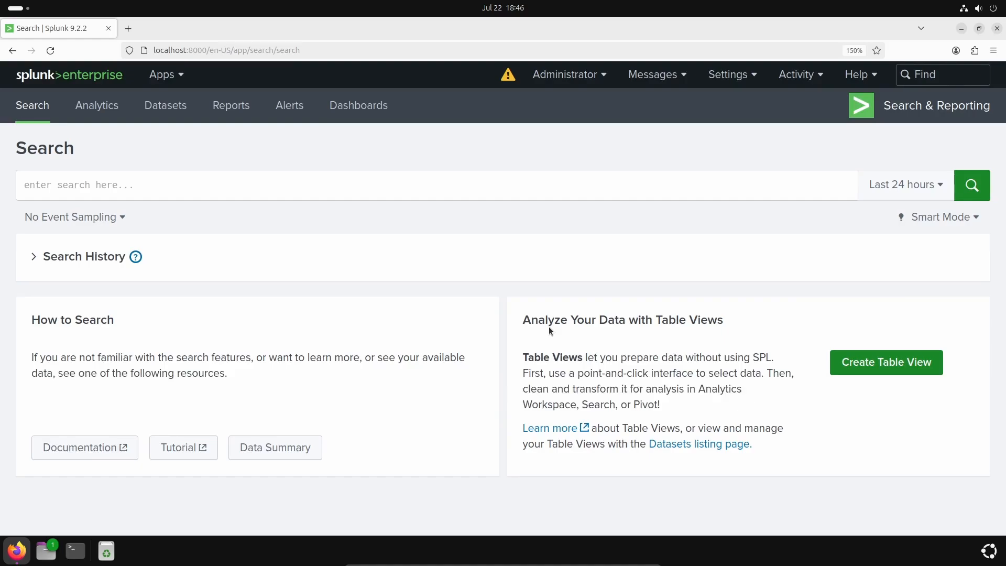
Open the Add Data page from the Splunk home page and review the available methods for getting data in
left_click(70, 77)
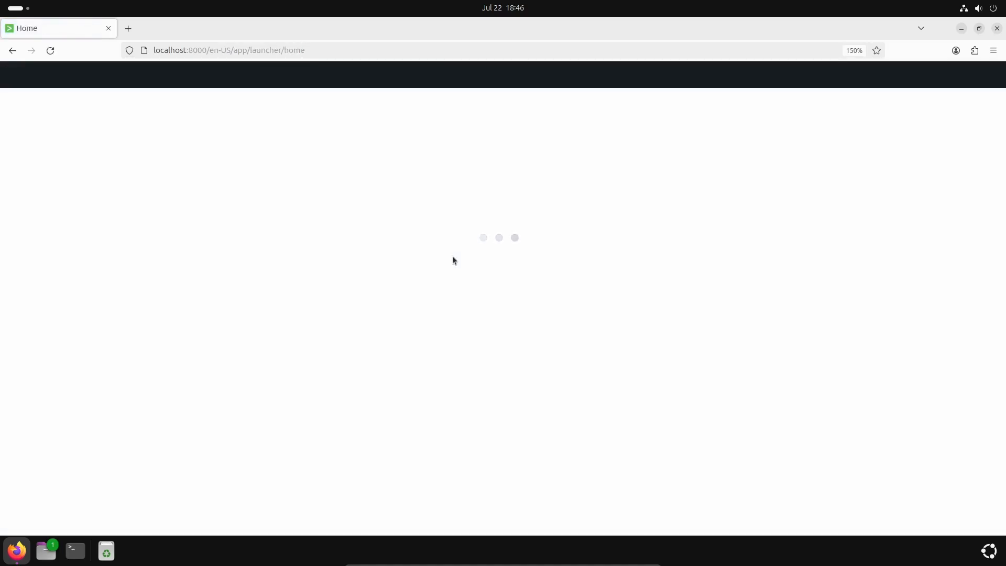
left_click(416, 274)
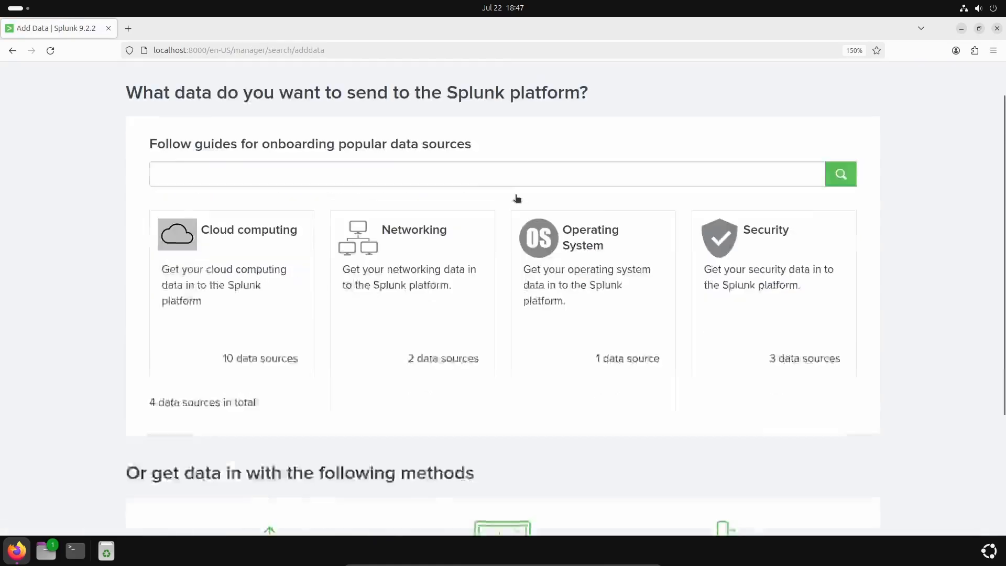
scroll(158, 414, "down", 3)
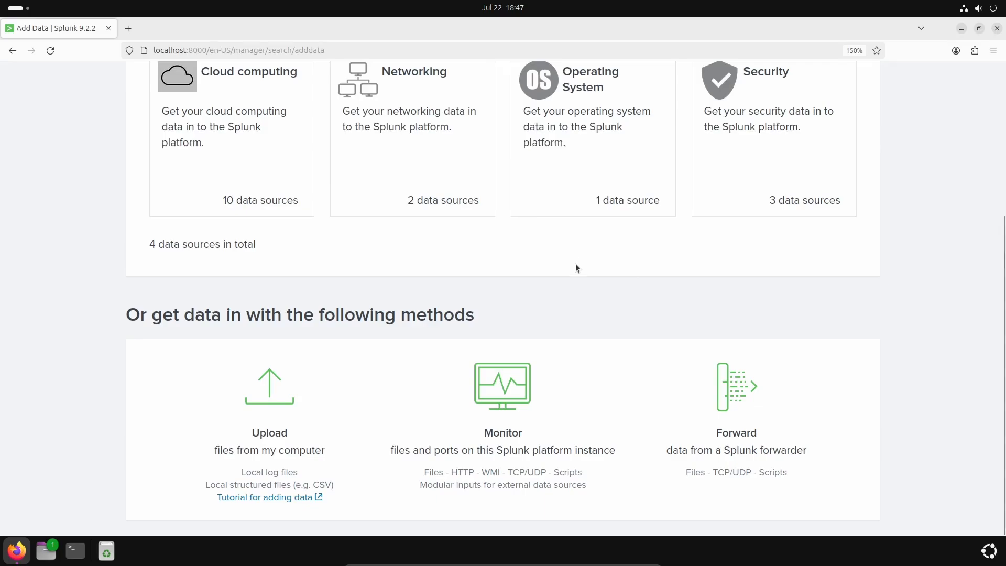
Minimize the browser, open a terminal in the Desktop folder and change into the 04_SIEM directory
left_click(961, 28)
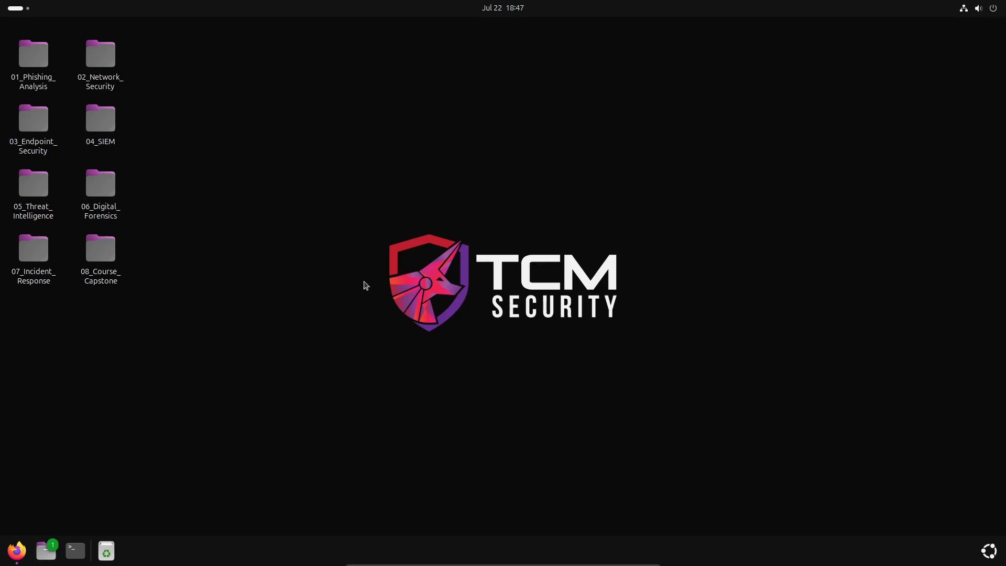
right_click(328, 295)
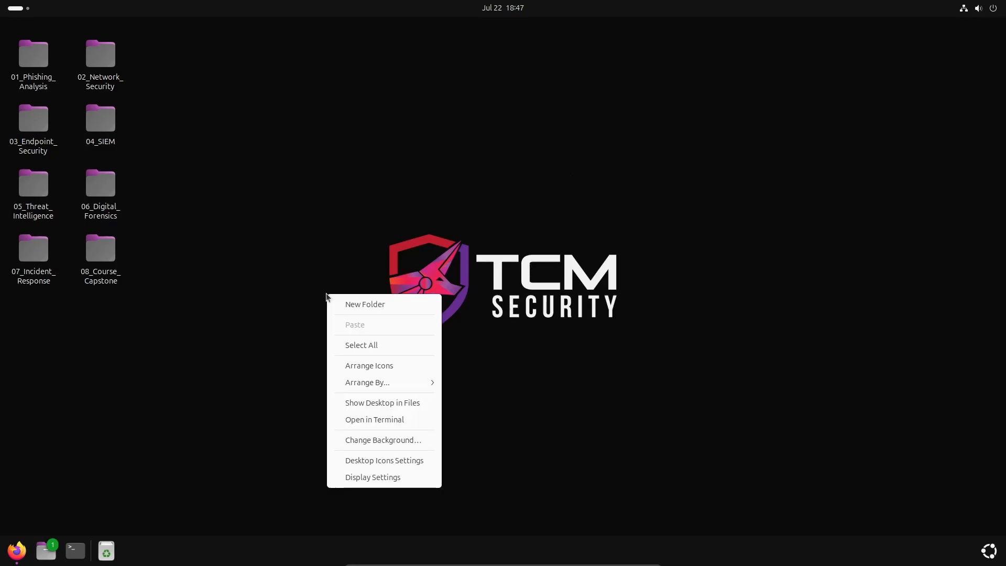
left_click(377, 420)
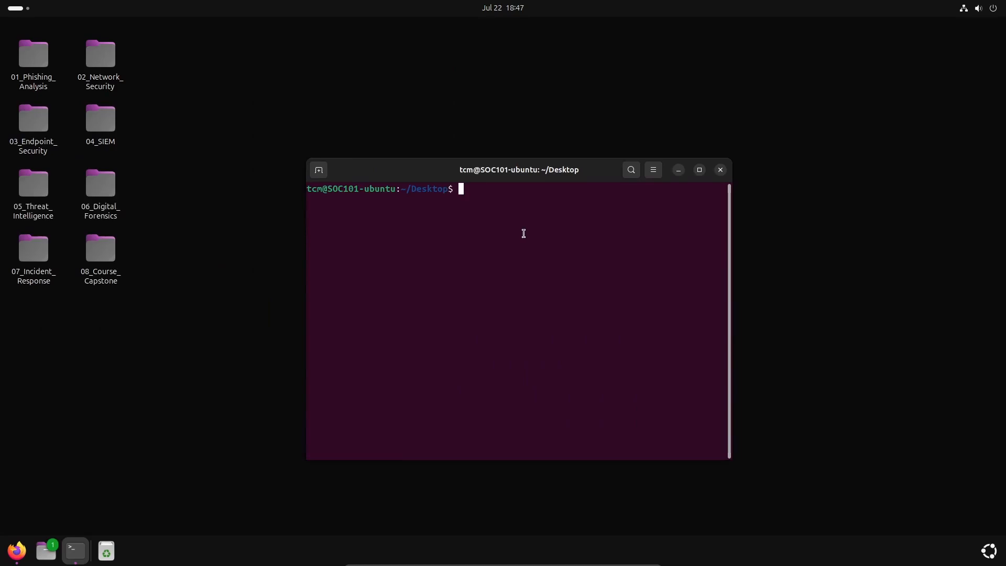
type("cd 04")
key("Tab")
key("Return")
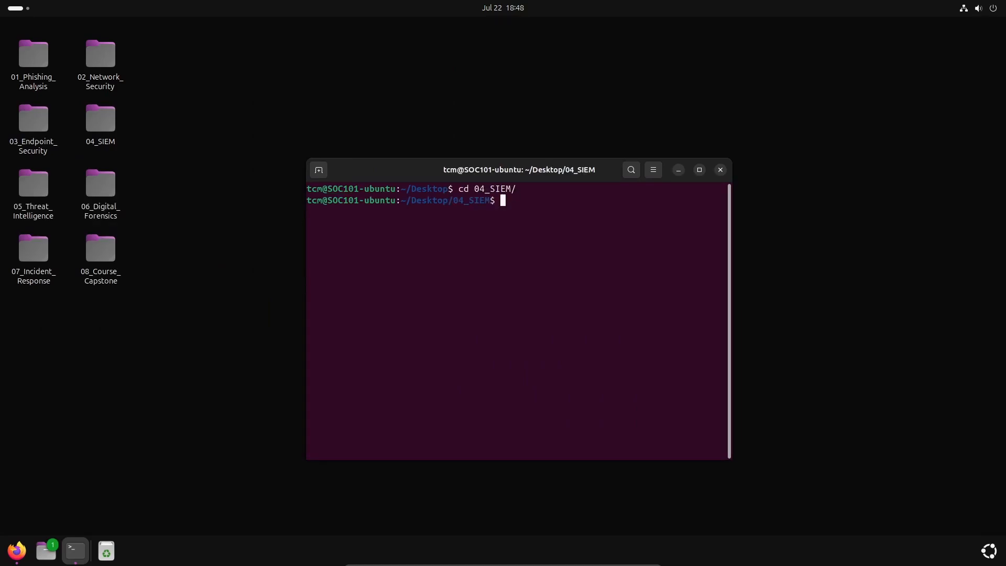
Create a new file named sample.csv in the nano editor
type("nano")
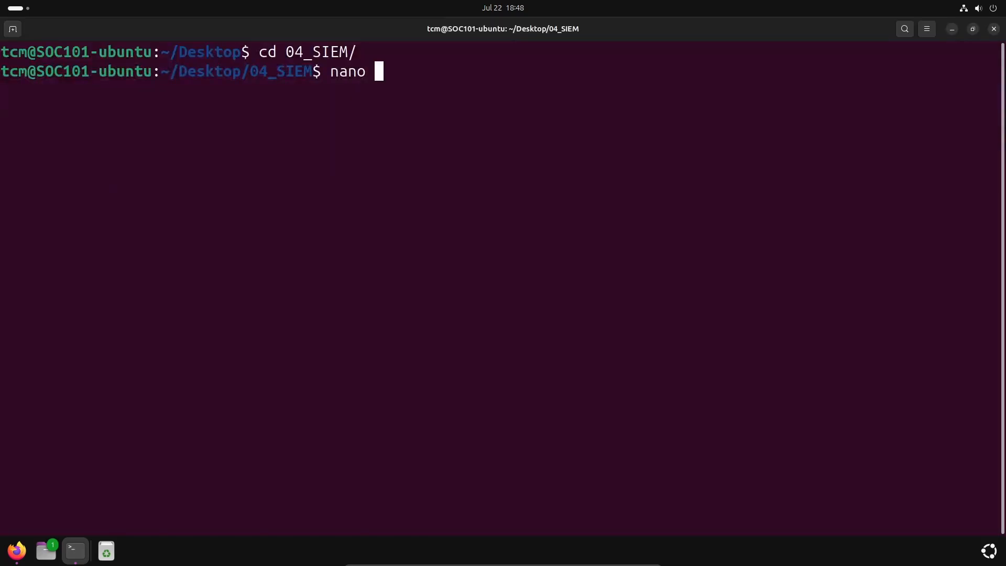
type("sample.csv")
key("Return")
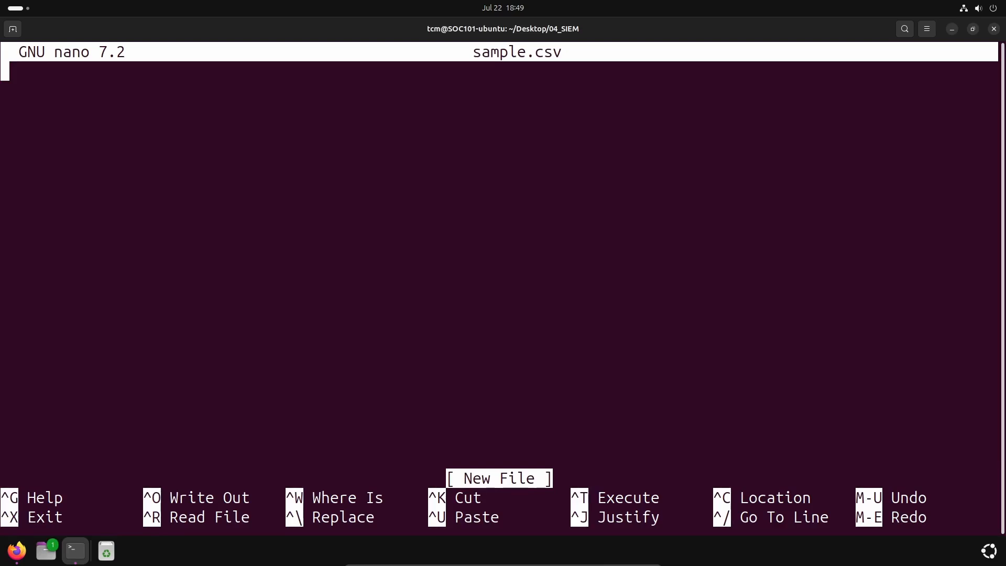
Write the CSV header line timestamp,username,event_type,source_ip,authentication_status in the empty file
type("timest")
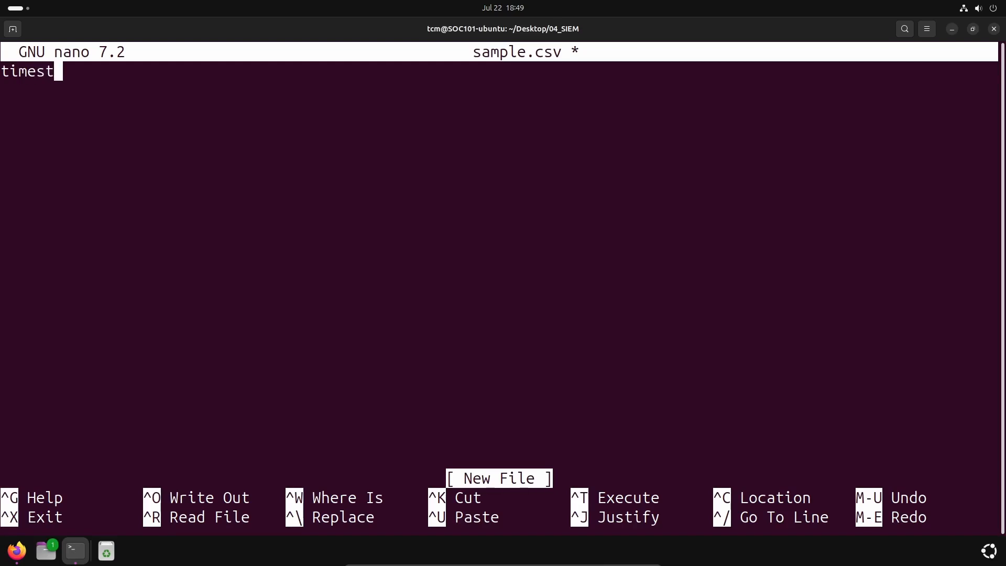
type("amp,userna")
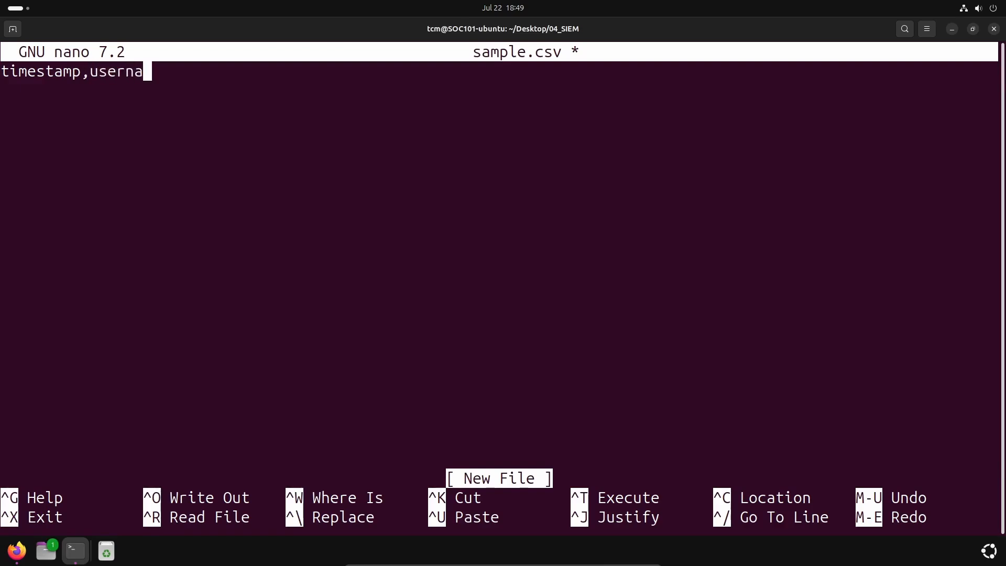
type("me,event_type")
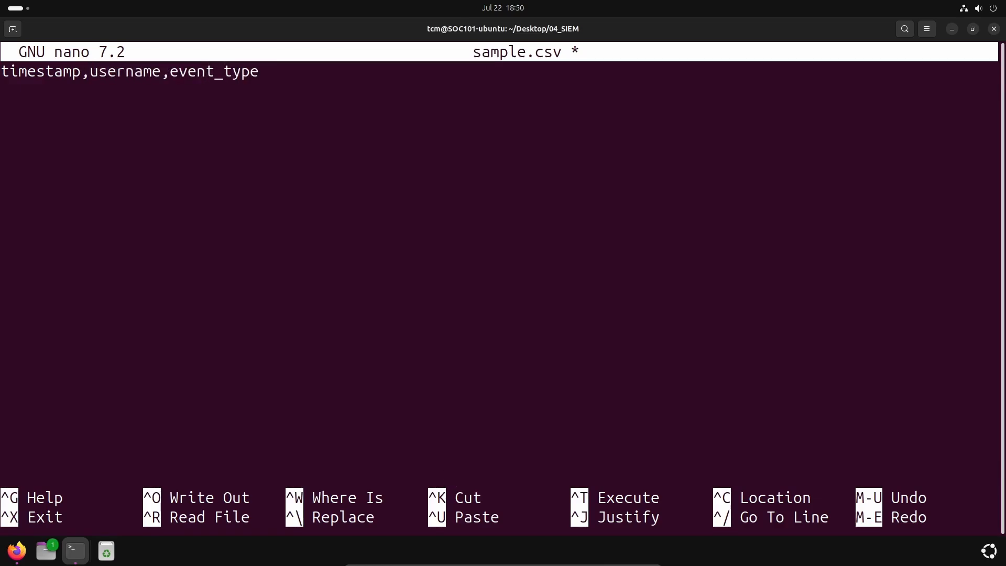
type(",source_ip,")
type("aut")
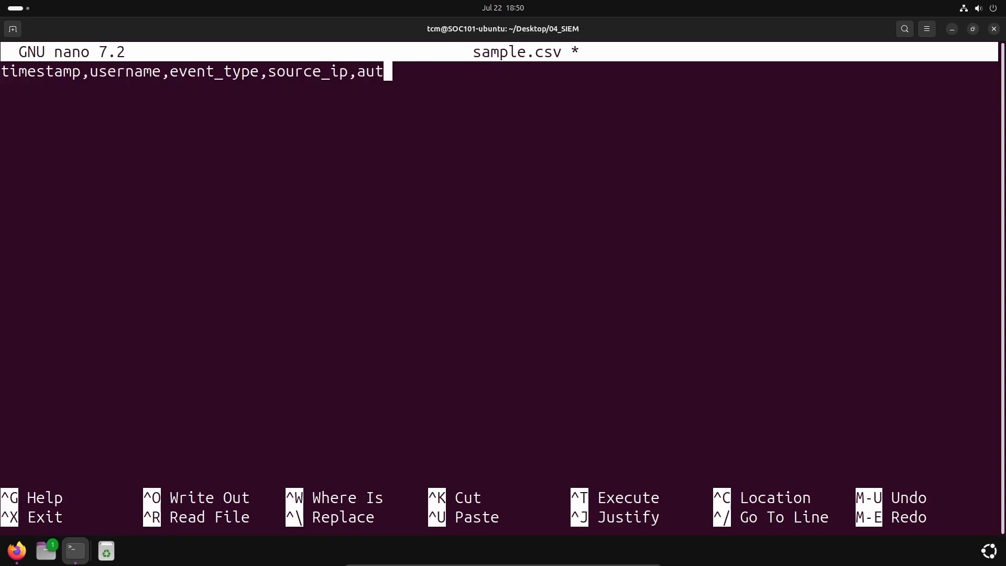
type("hentication_status")
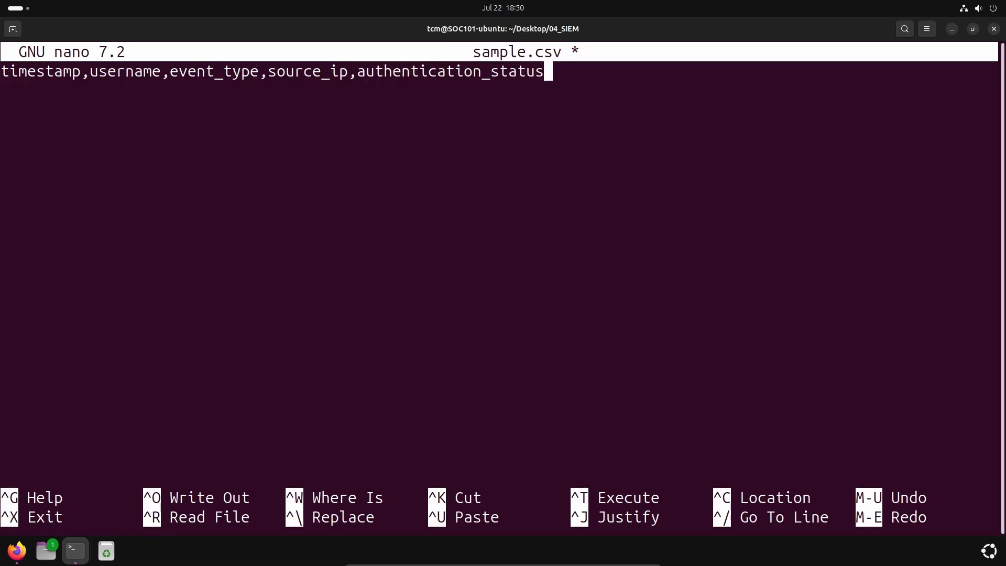
left_click_drag(555, 70, 5, 71)
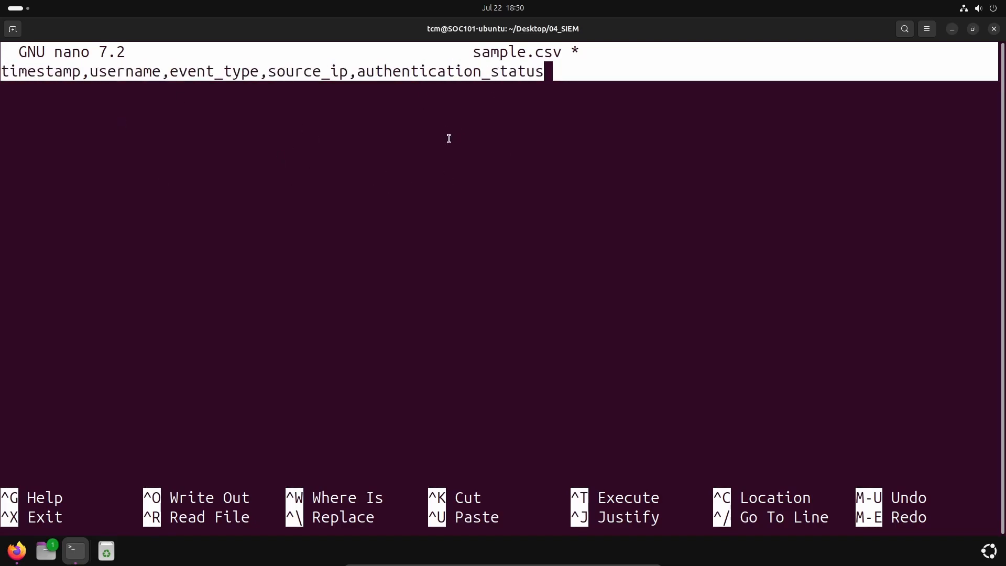
left_click(491, 105)
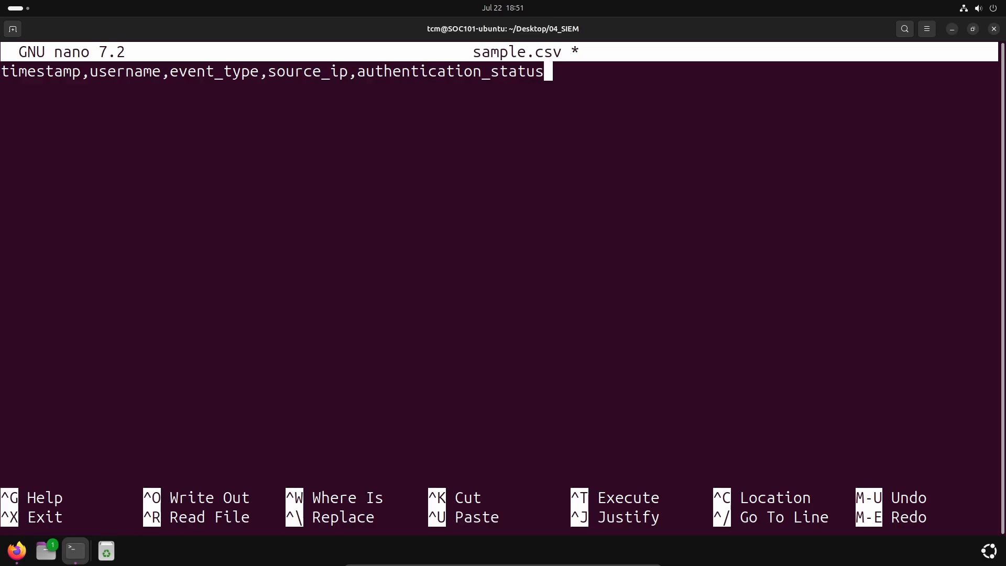
Replace the header line with the copied sample login log, including its header and the 2024-07-20 event rows
key("ctrl+k")
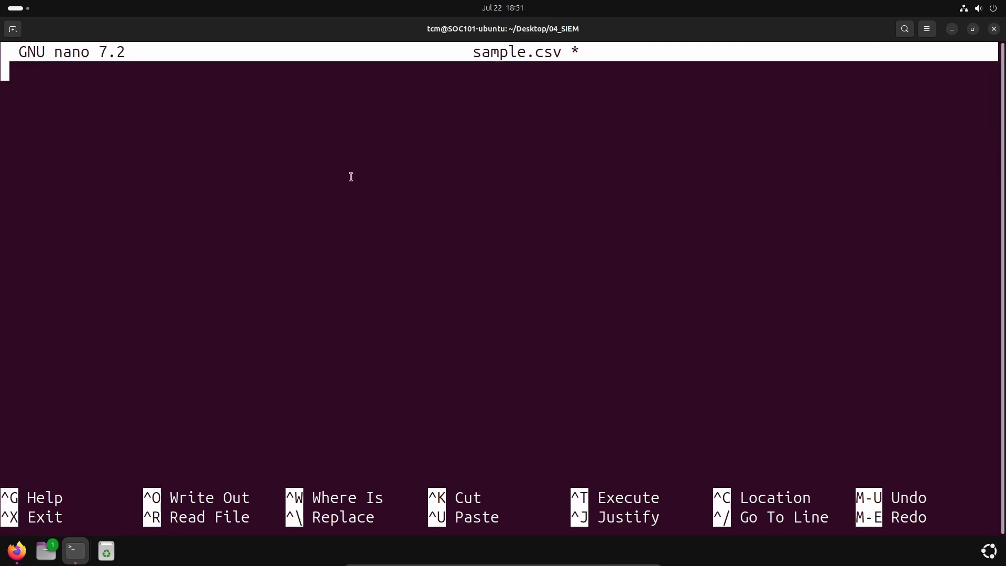
key("ctrl+shift+v")
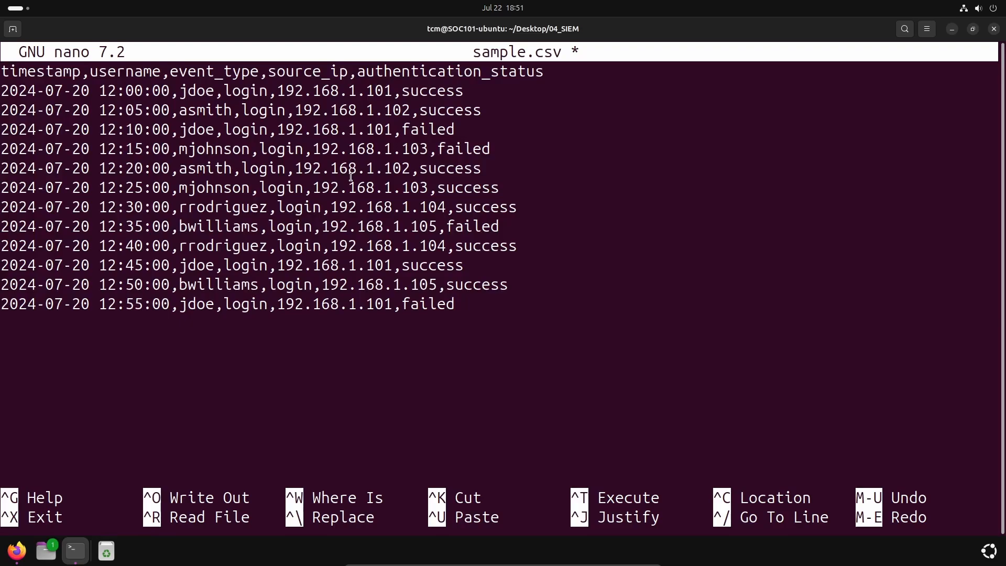
key("BackSpace")
left_click_drag(29, 89, 533, 266)
left_click(532, 266)
Save the file as sample.csv and exit nano
key("ctrl+x")
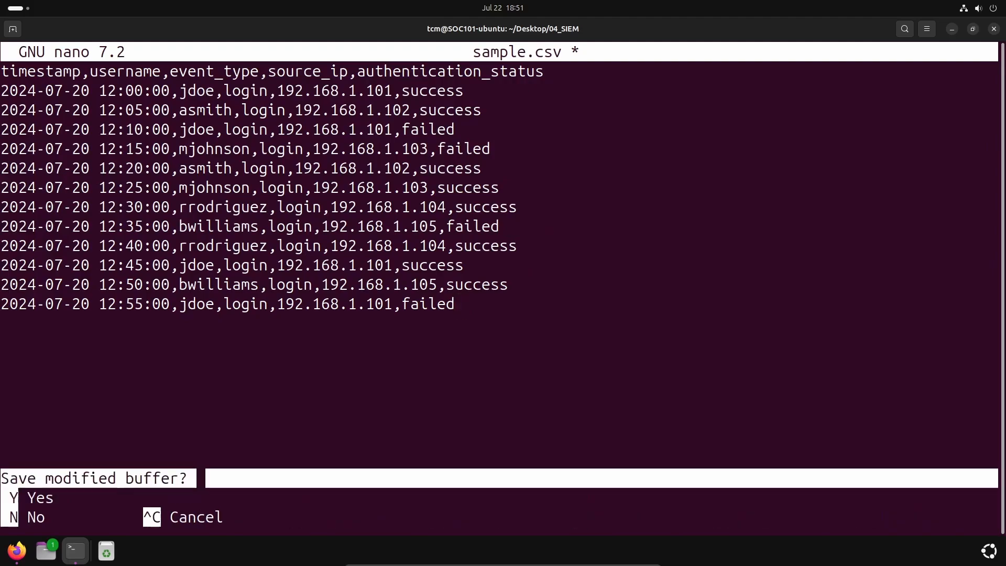
key("y")
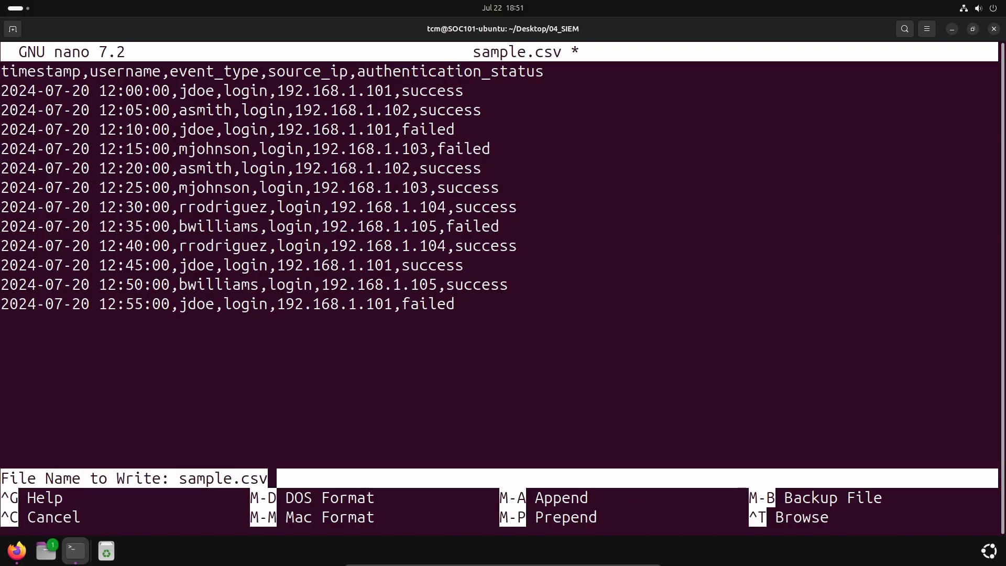
key("Return")
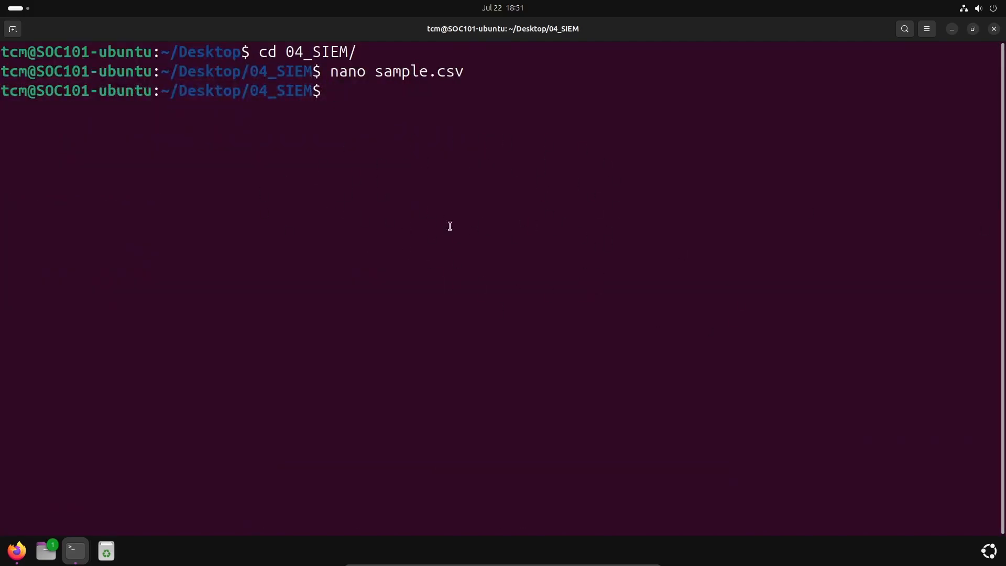
Switch back to Splunk in Firefox, return to its home page and open the Add Data page through the settings
left_click(16, 551)
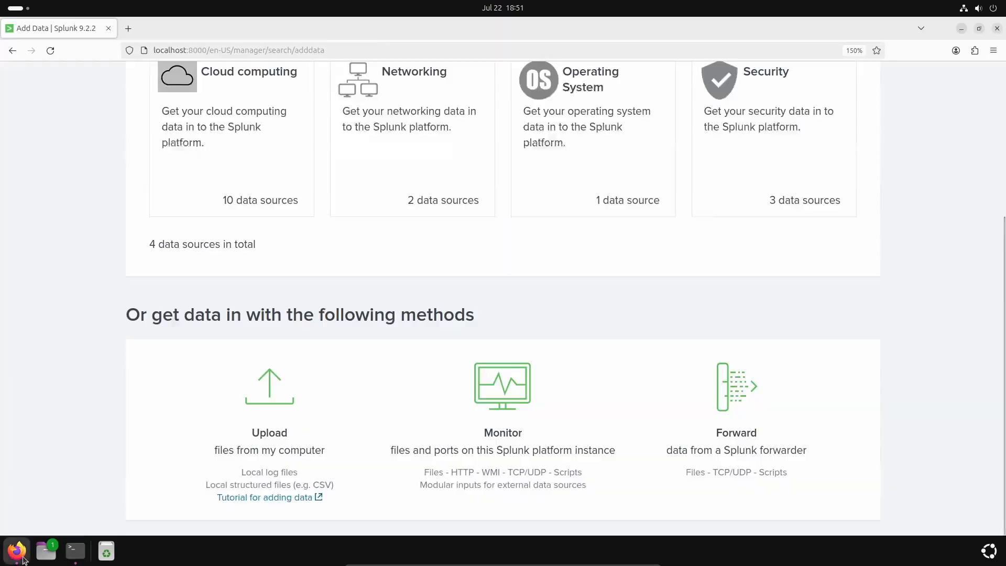
scroll(94, 364, "up", 4)
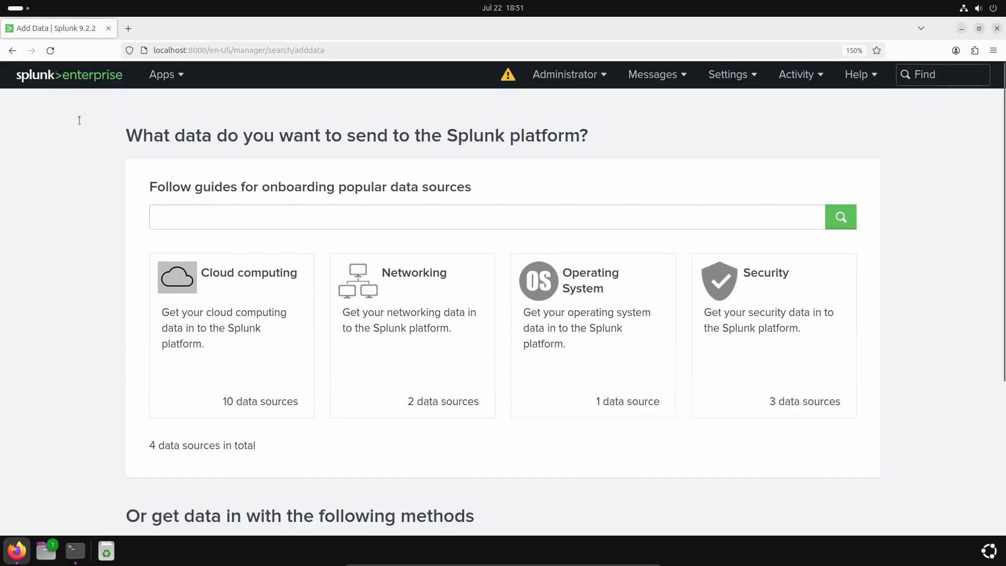
left_click(58, 86)
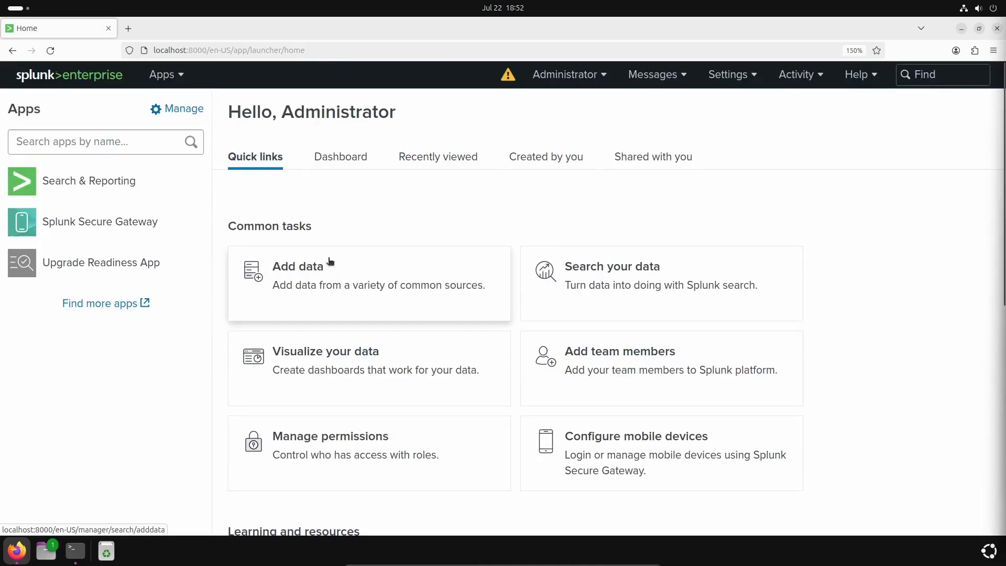
left_click(733, 80)
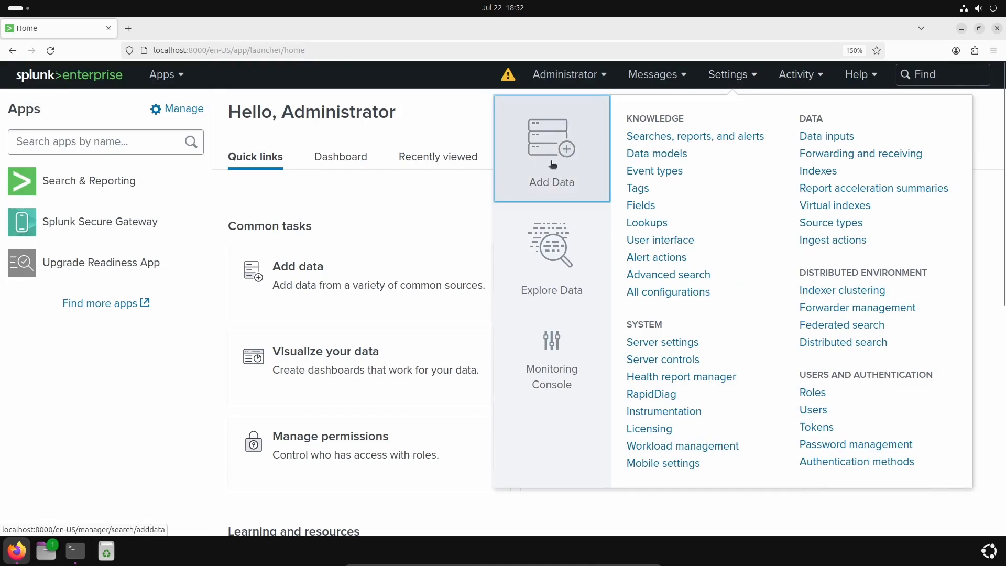
left_click(552, 165)
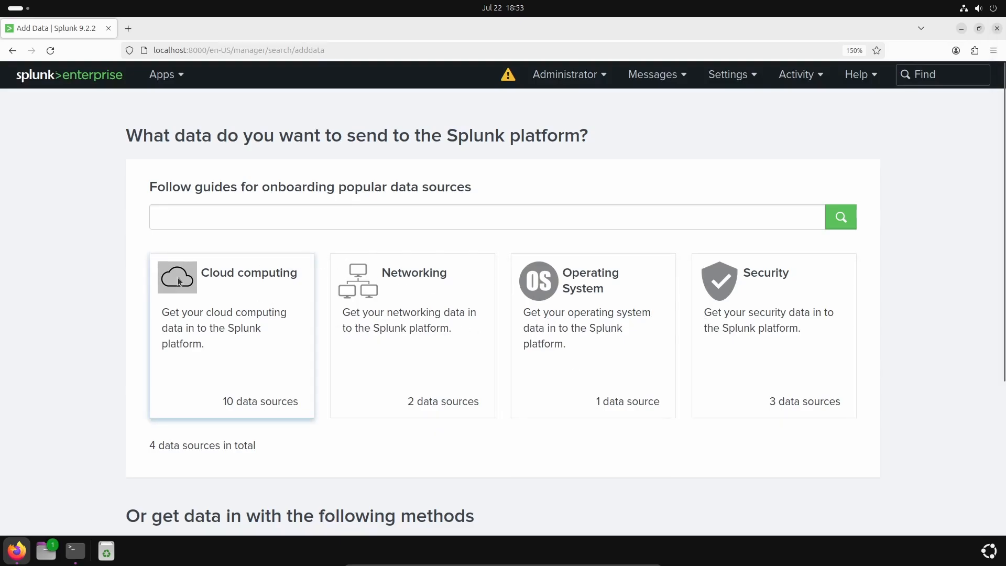
Review the onboarding guides for Cloud computing and Operating System data sources, closing each list after viewing
left_click(235, 328)
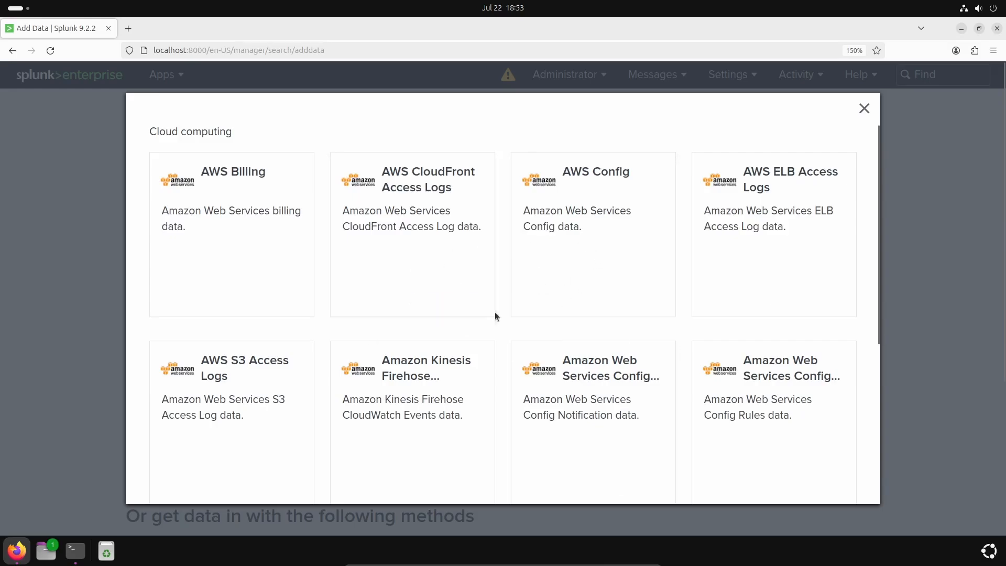
scroll(446, 341, "down", 2)
scroll(482, 344, "up", 2)
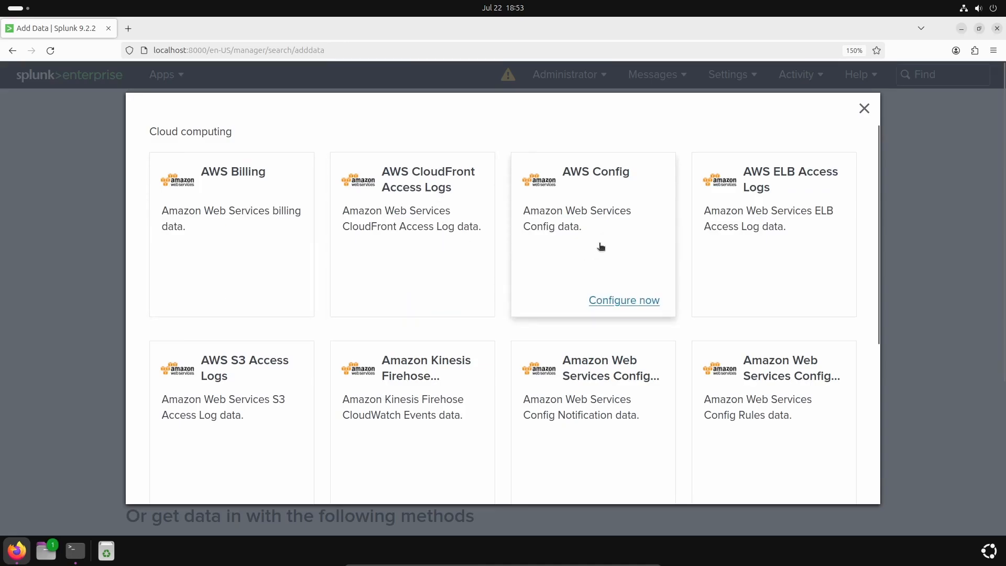
left_click(907, 279)
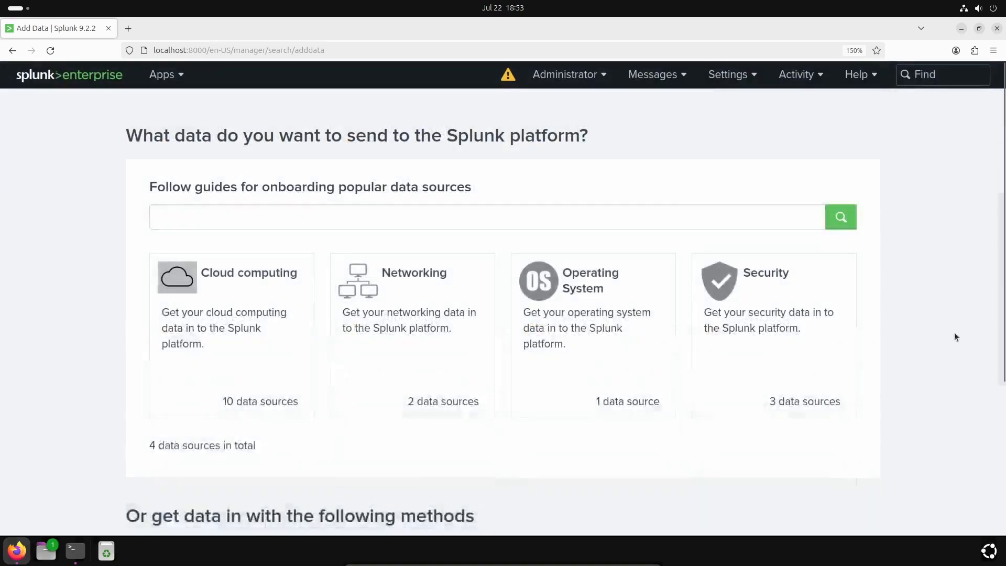
left_click(564, 324)
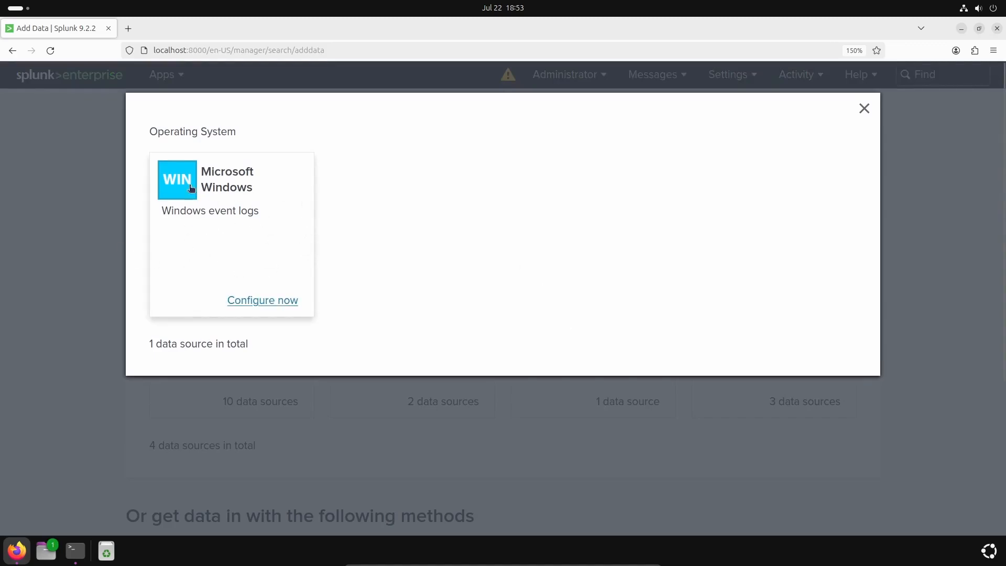
left_click(105, 282)
Open the Monitor method for files and ports on this instance and examine the list of input source options
scroll(55, 282, "down", 3)
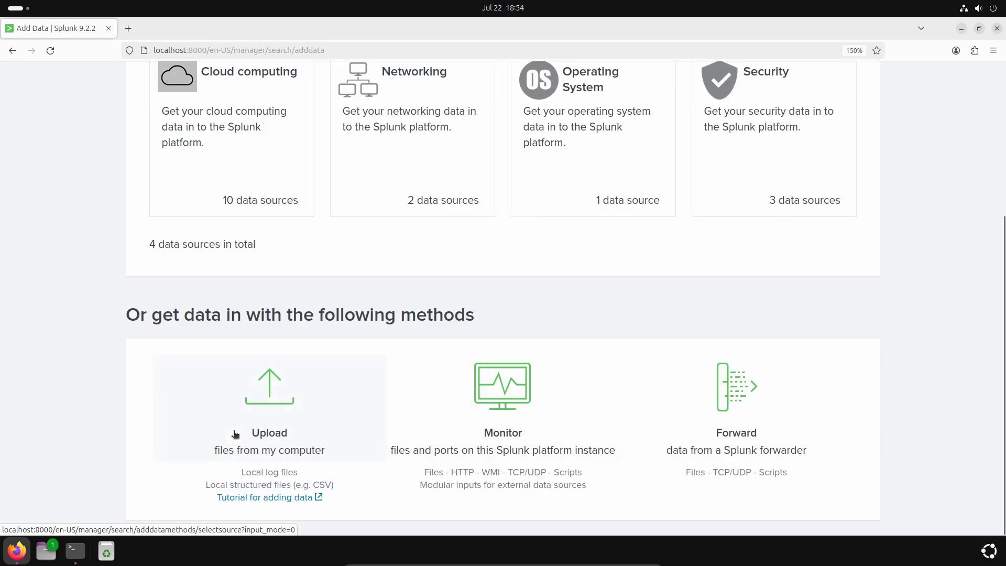
left_click(524, 404)
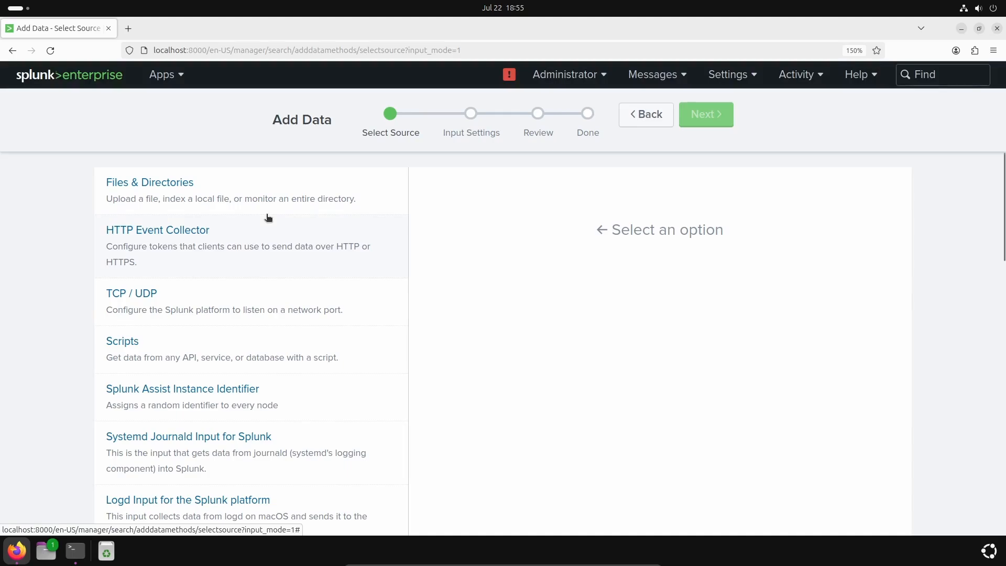
scroll(261, 330, "down", 2)
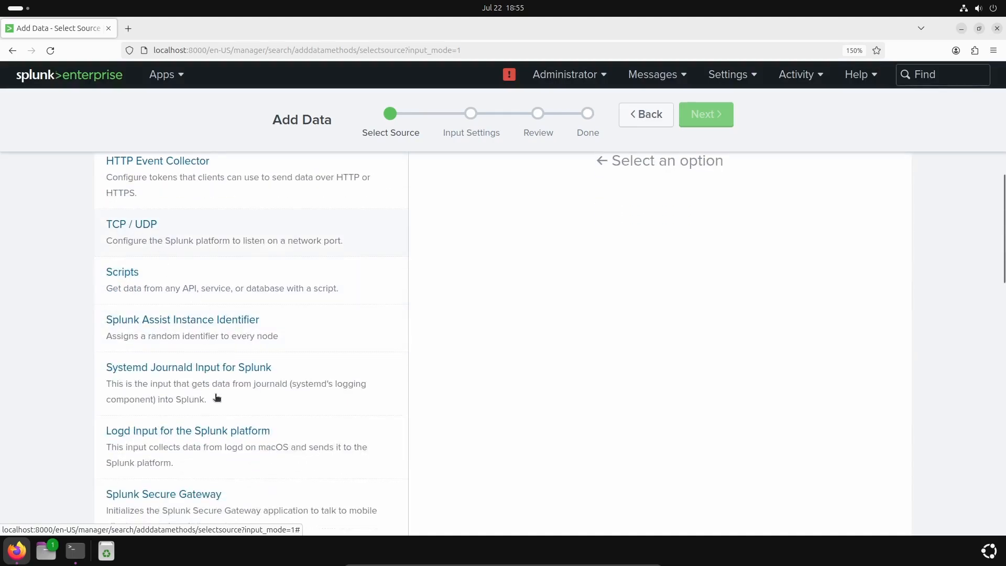
scroll(325, 460, "down", 2)
scroll(317, 461, "up", 4)
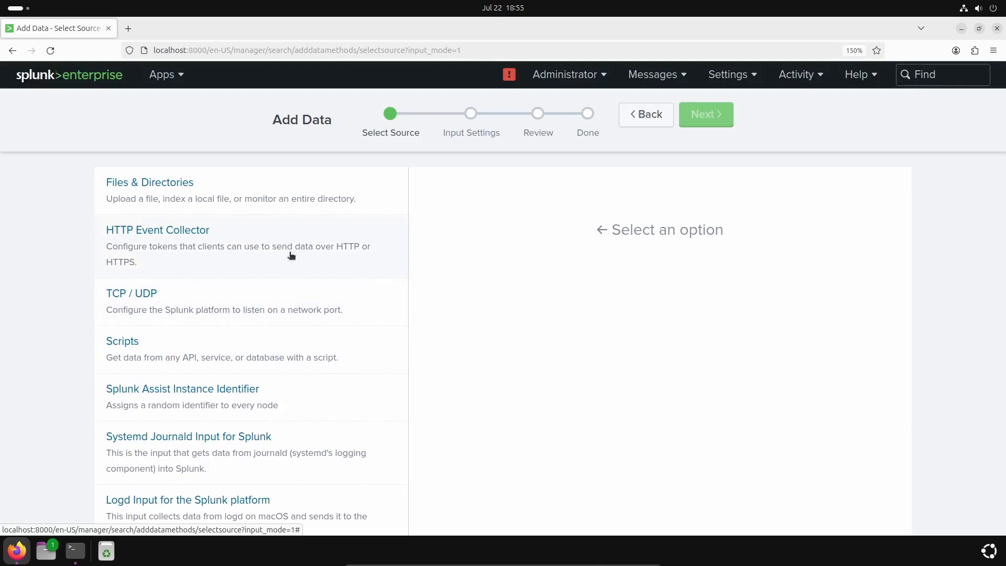
scroll(314, 446, "down", 5)
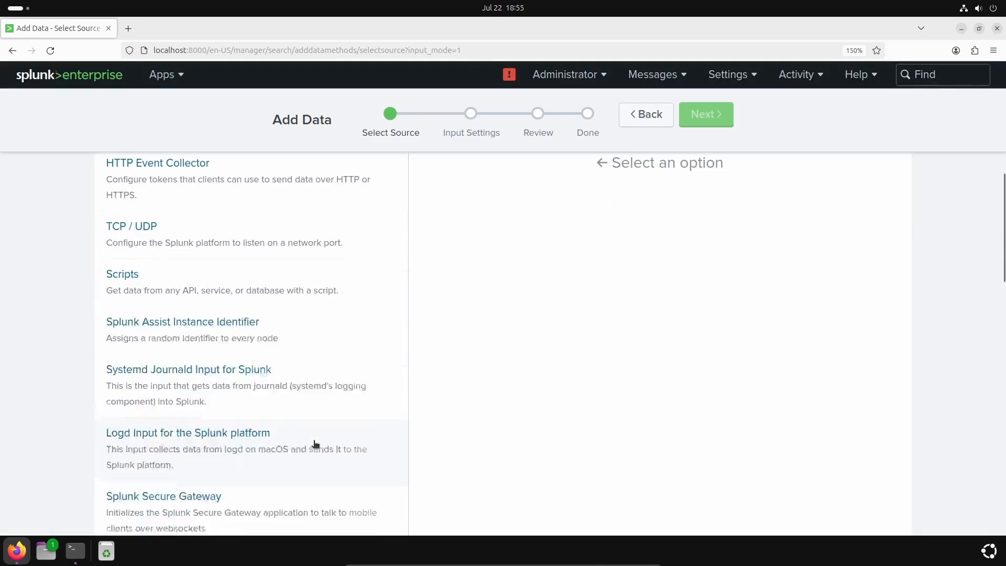
Finish browsing the Monitor input sources, then return to the Add Data page and open the Upload method for files from the computer
scroll(315, 444, "down", 5)
scroll(265, 414, "up", 10)
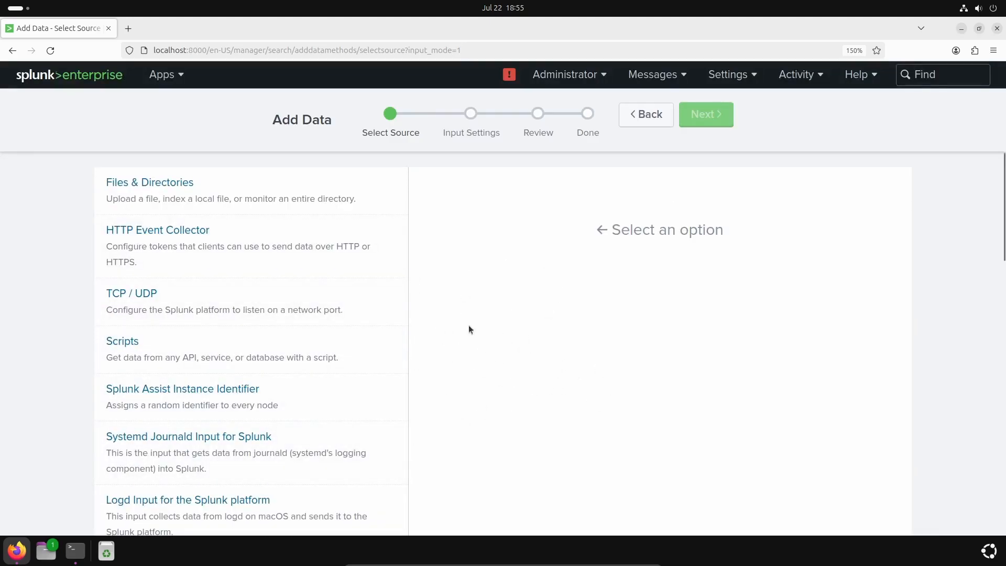
left_click(12, 50)
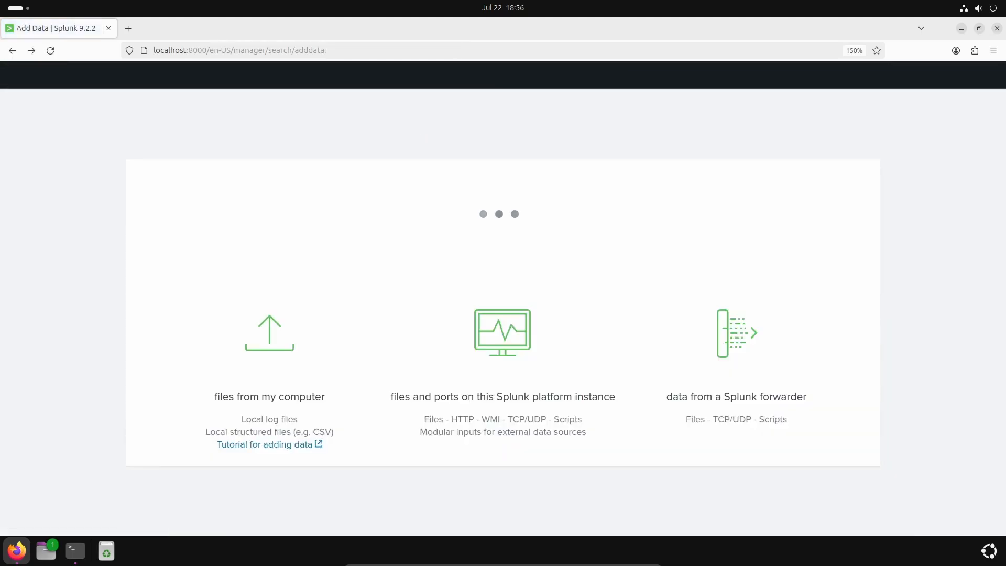
scroll(900, 411, "down", 3)
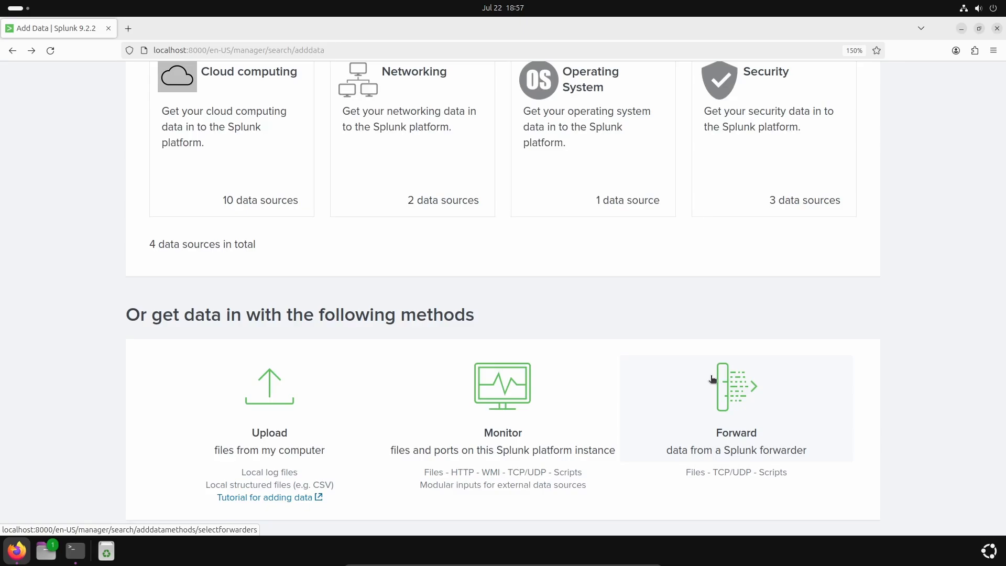
left_click(295, 384)
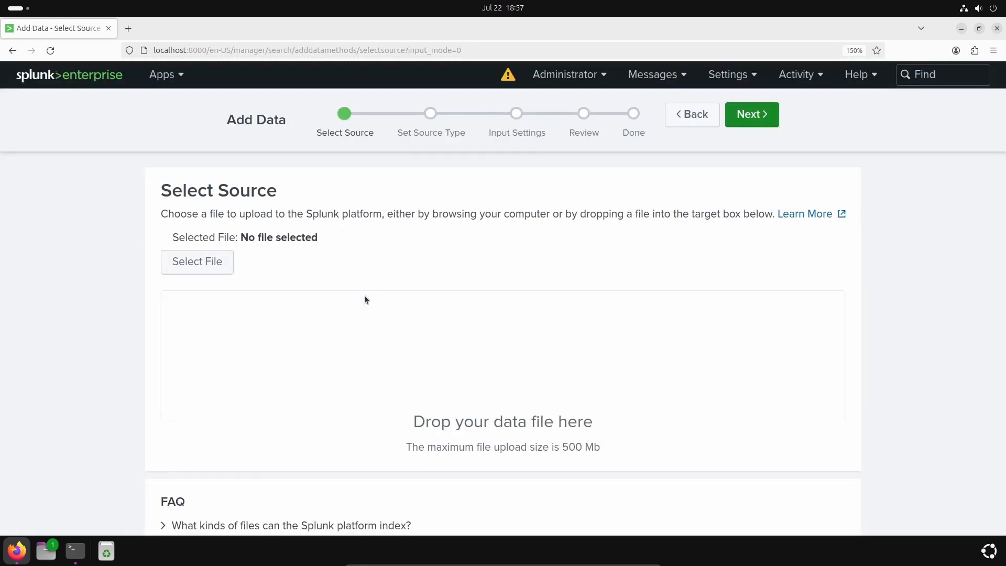
Select sample.csv from the Desktop's 04_SIEM folder as the upload source and proceed to the source type settings
left_click(215, 262)
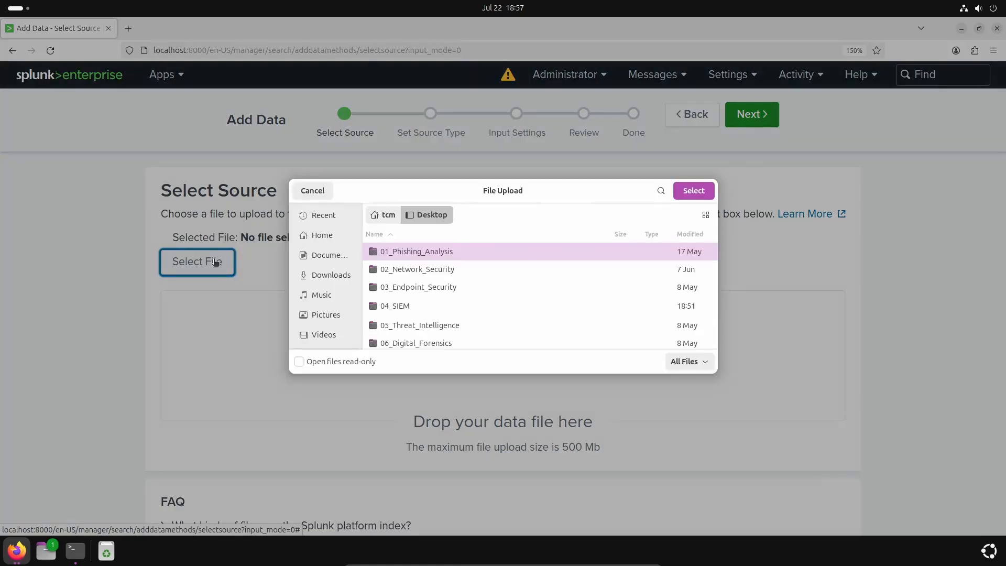
double_click(416, 306)
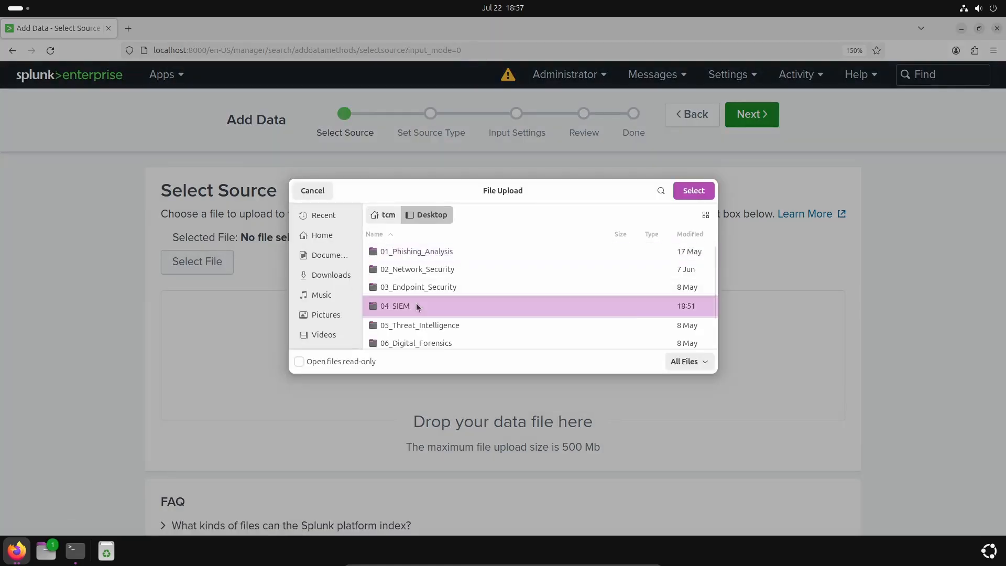
left_click(398, 290)
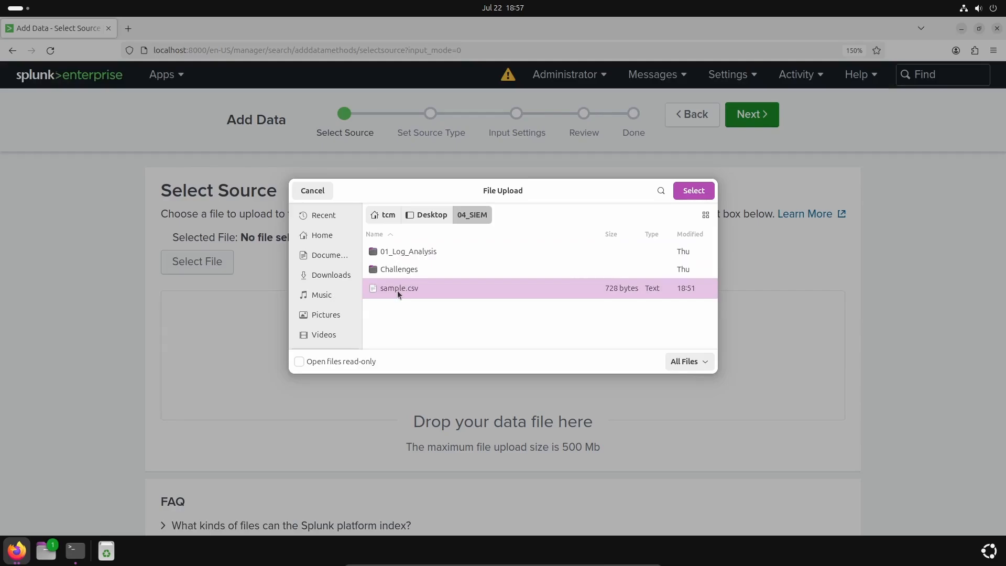
left_click(685, 190)
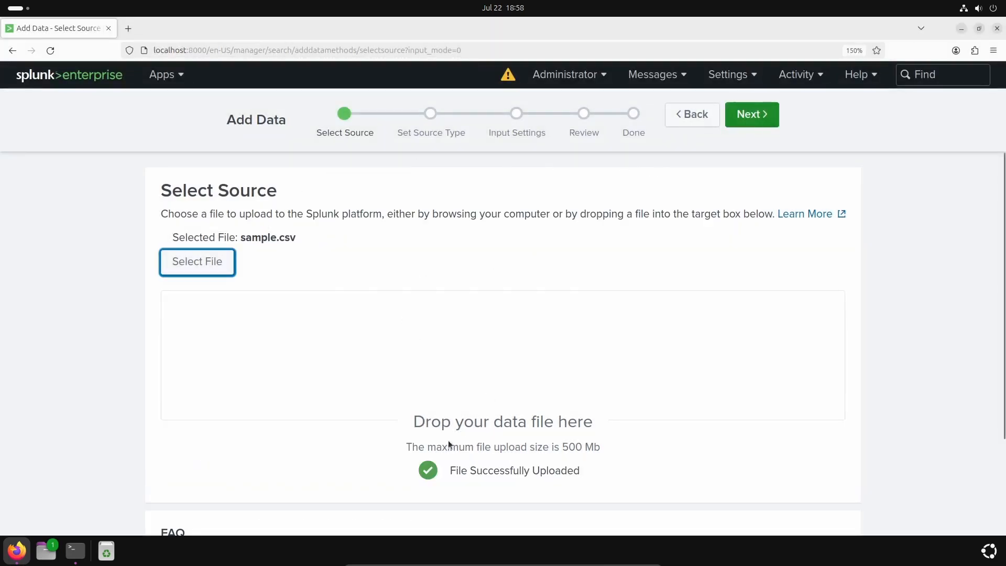
left_click_drag(449, 471, 595, 471)
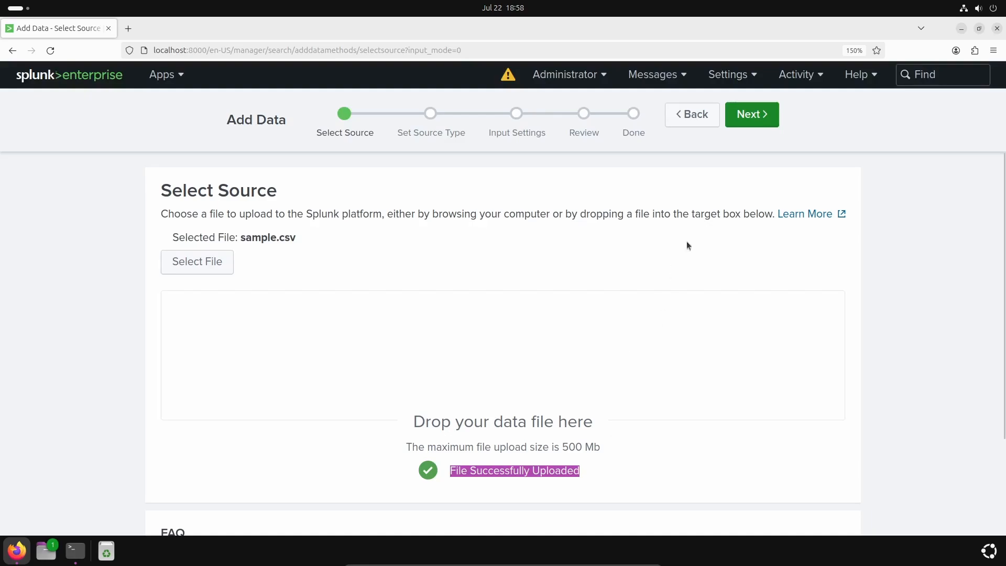
left_click(747, 126)
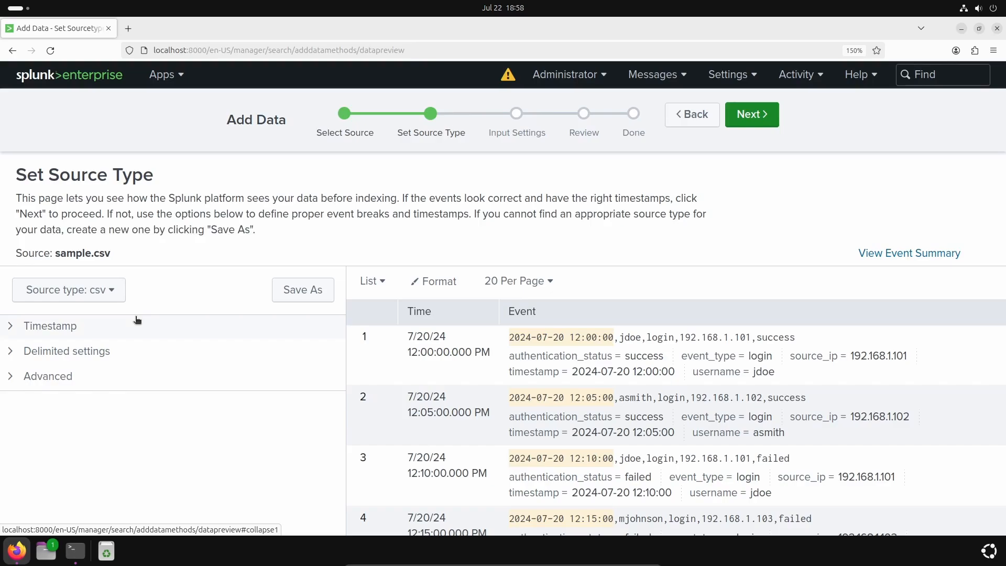
Review the csv source type's delimited settings, including the field delimiter, and examine the parsed events in the table preview
left_click(22, 351)
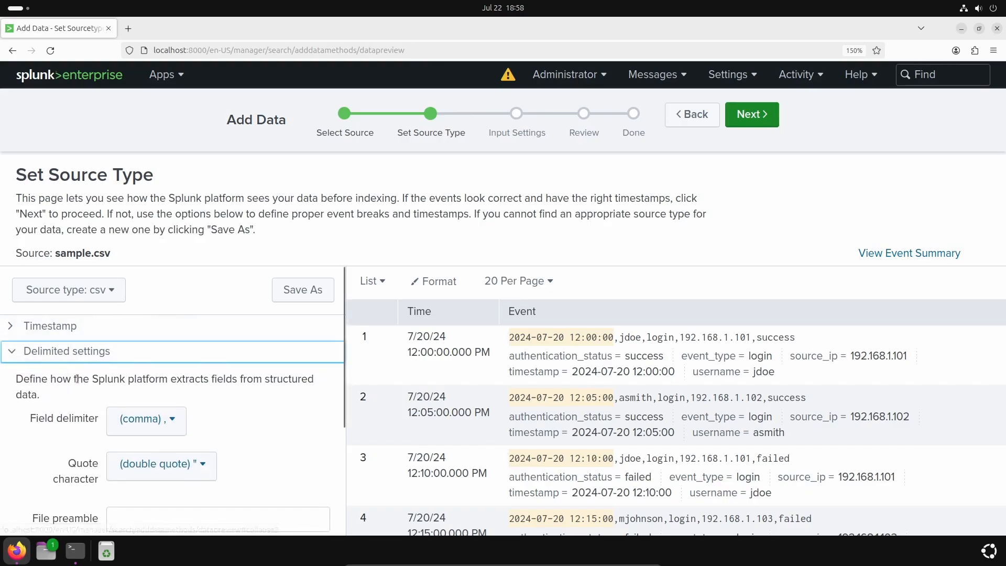
scroll(32, 379, "down", 2)
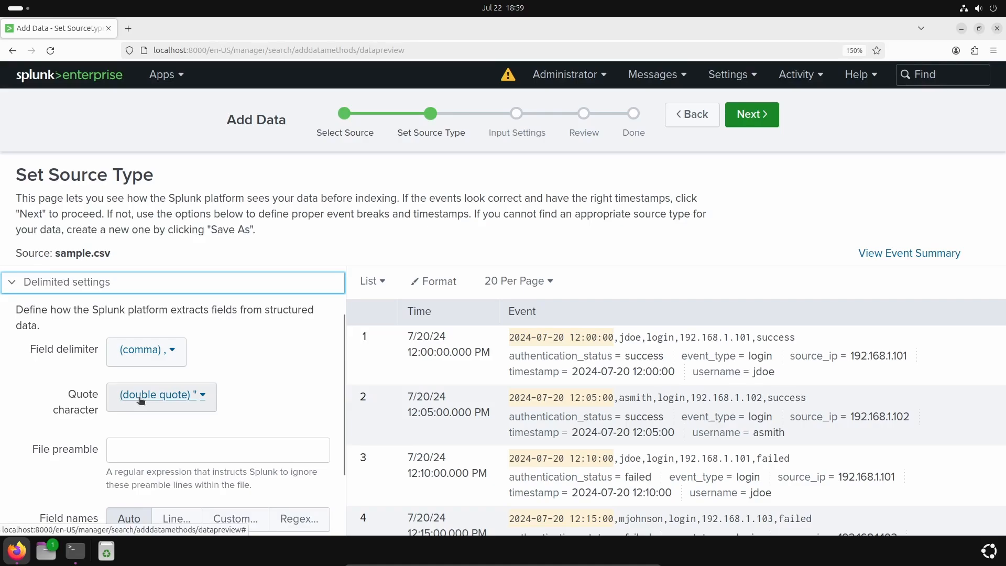
scroll(158, 367, "up", 2)
scroll(196, 288, "down", 2)
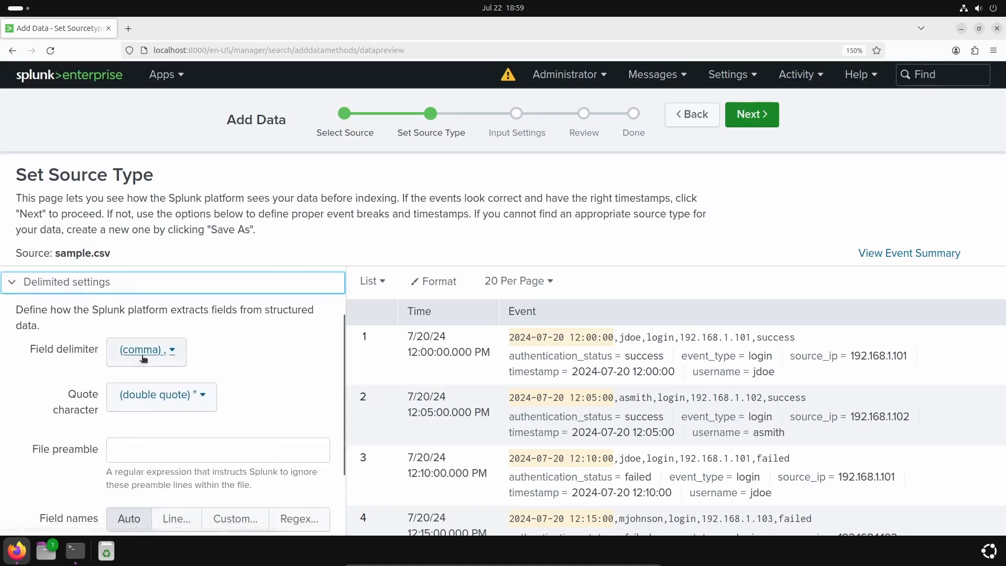
left_click(138, 350)
left_click(176, 372)
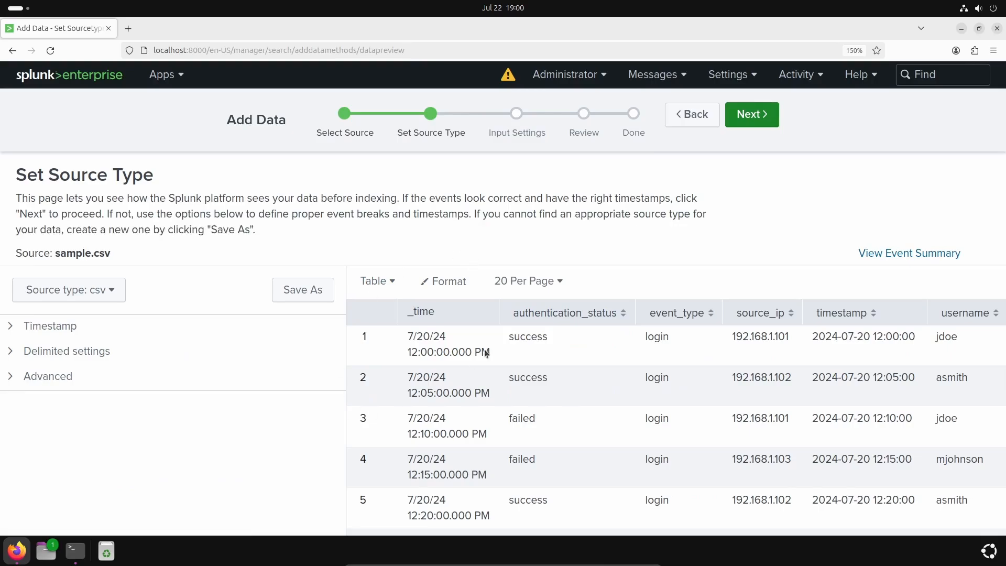
scroll(676, 383, "down", 3)
scroll(679, 404, "up", 3)
Accept the csv source type and review the host field value and index options in the input settings
left_click(729, 110)
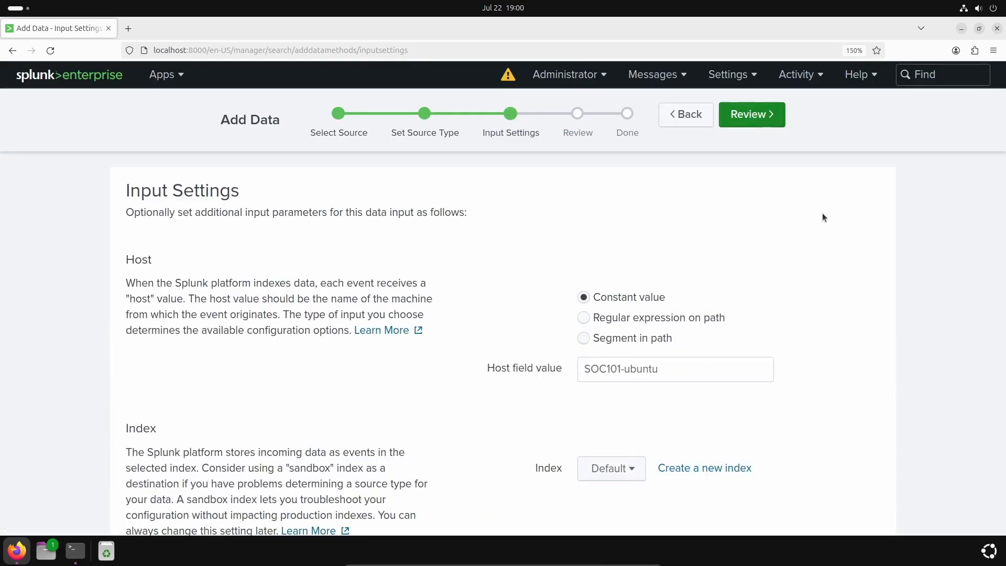
scroll(803, 345, "down", 2)
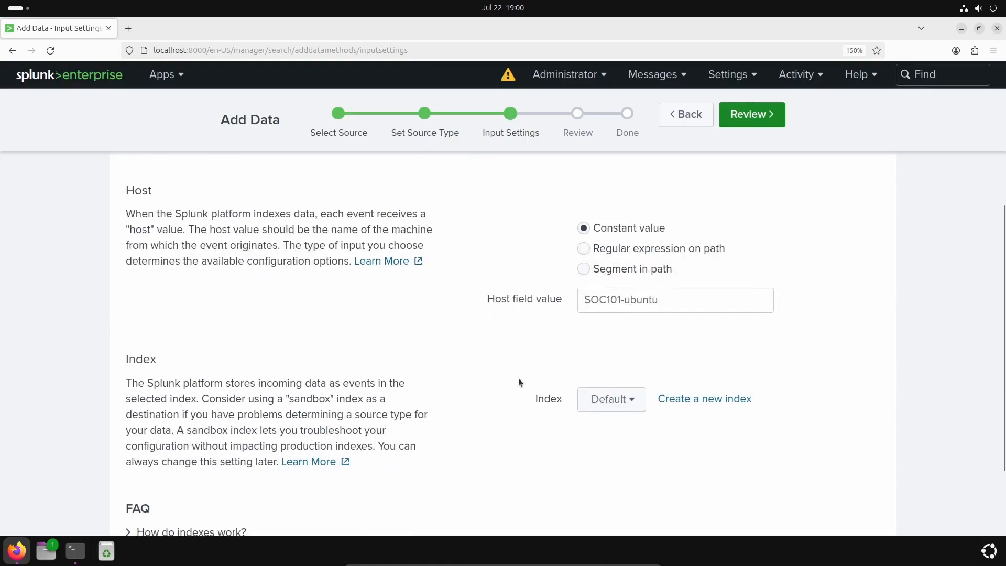
scroll(518, 379, "up", 2)
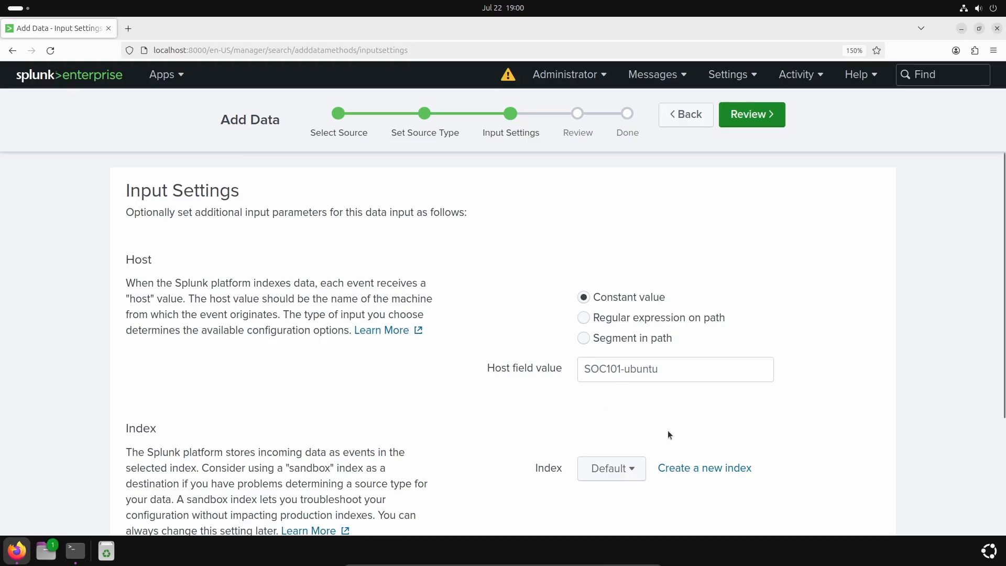
triple_click(706, 370)
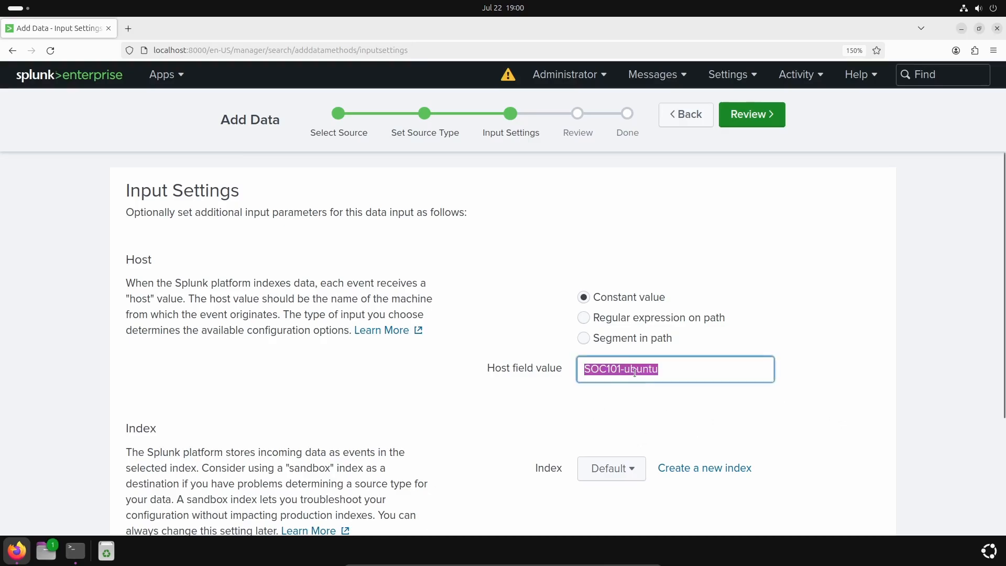
left_click(680, 403)
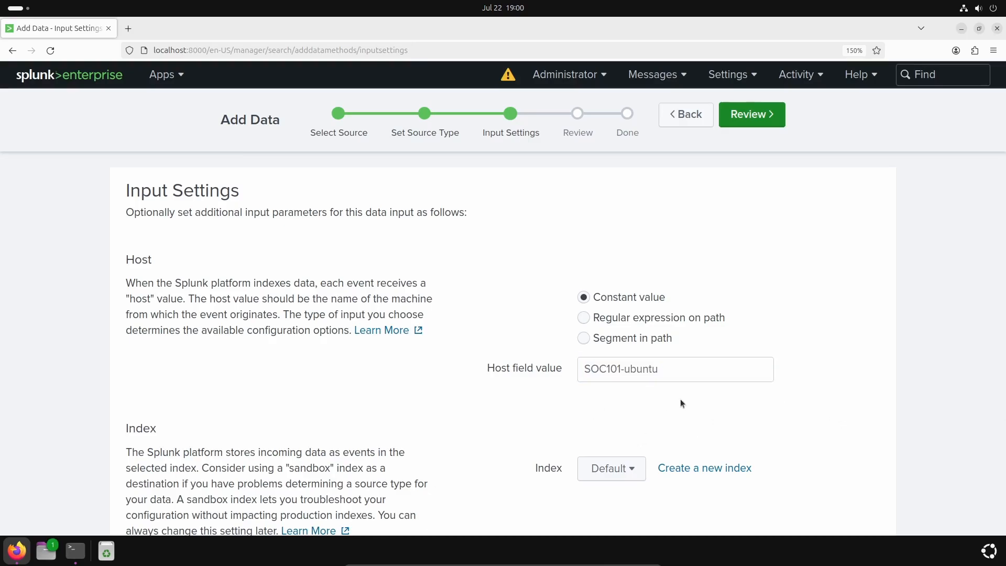
Create a new events index named sample_index for the uploaded data and proceed to the review
scroll(680, 403, "down", 3)
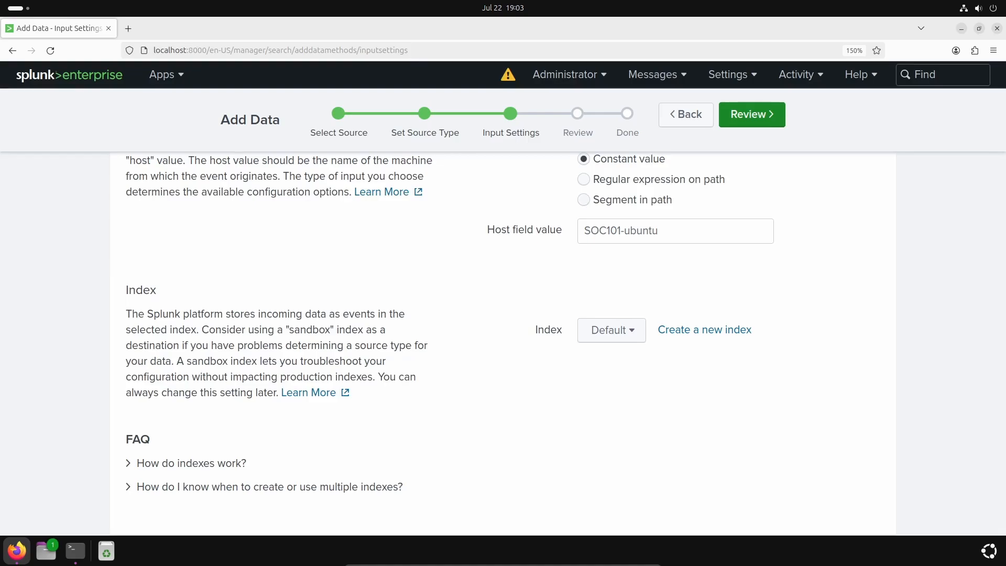
left_click(700, 330)
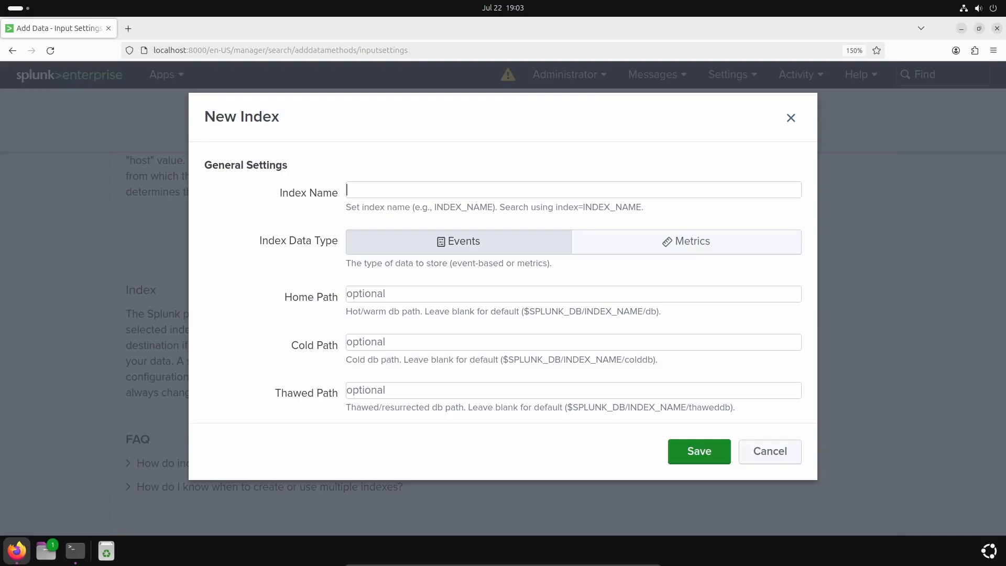
type("sample_index")
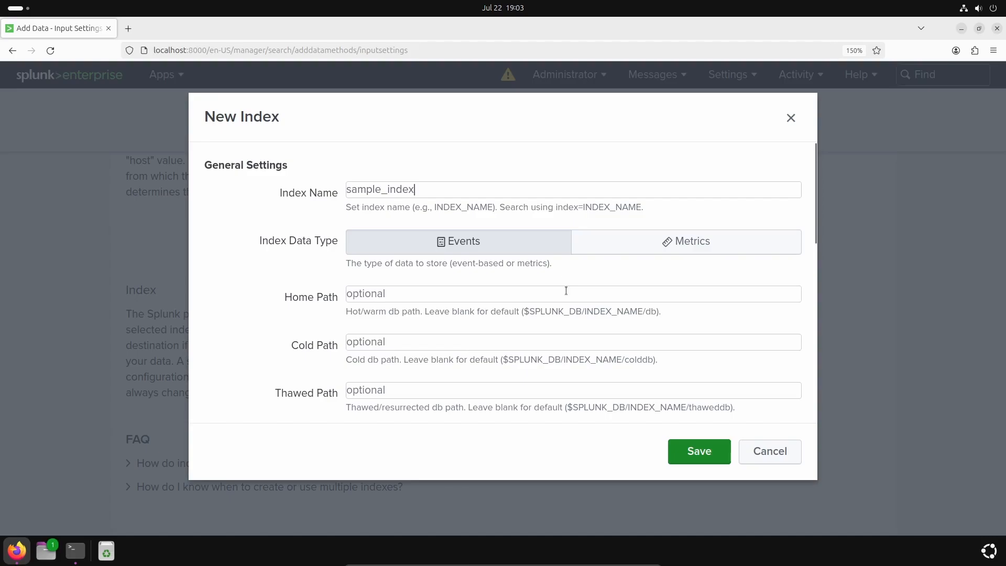
left_click(703, 454)
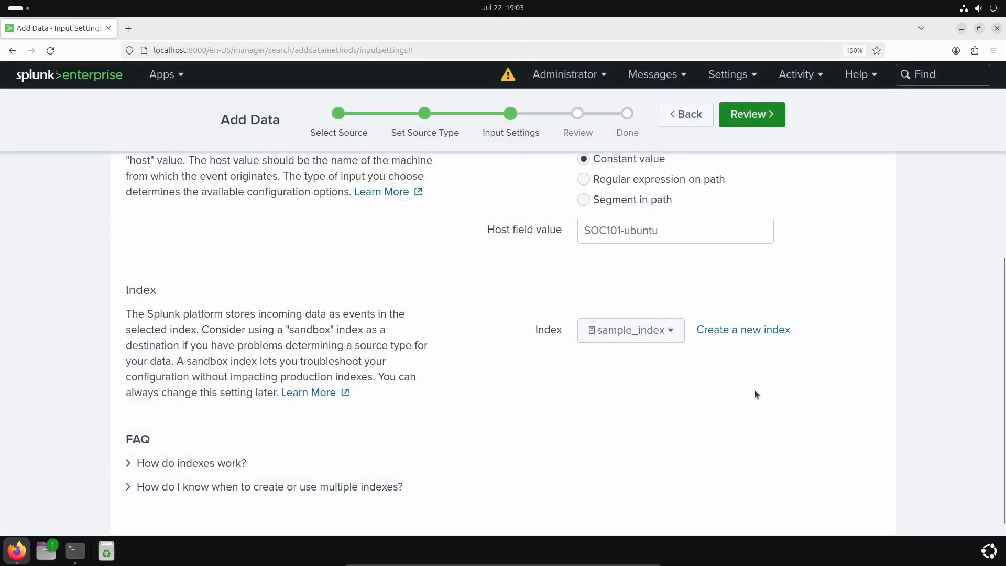
left_click(746, 114)
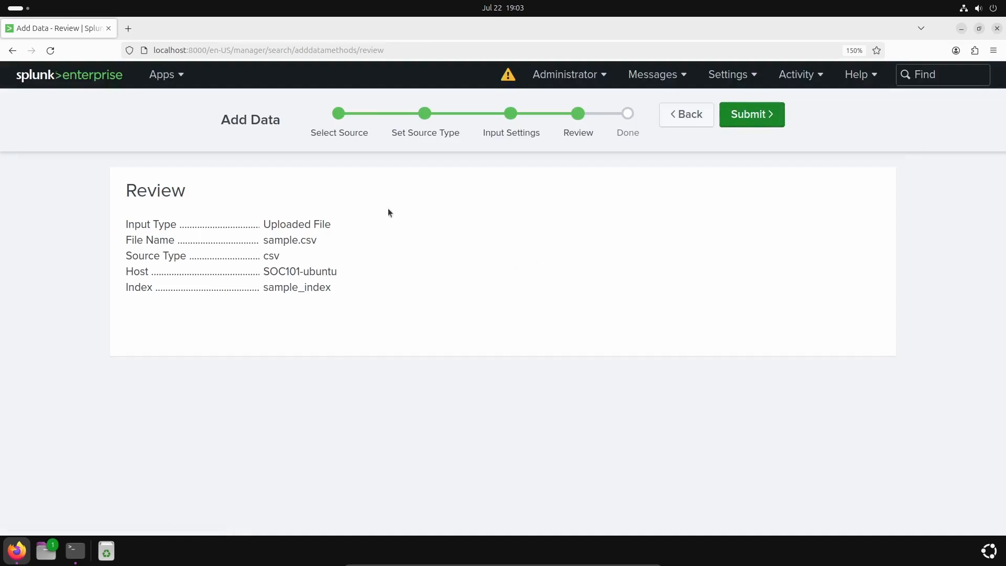
Check the summary of the upload's input type, file, source type, host and index, and submit it
left_click_drag(125, 220, 389, 319)
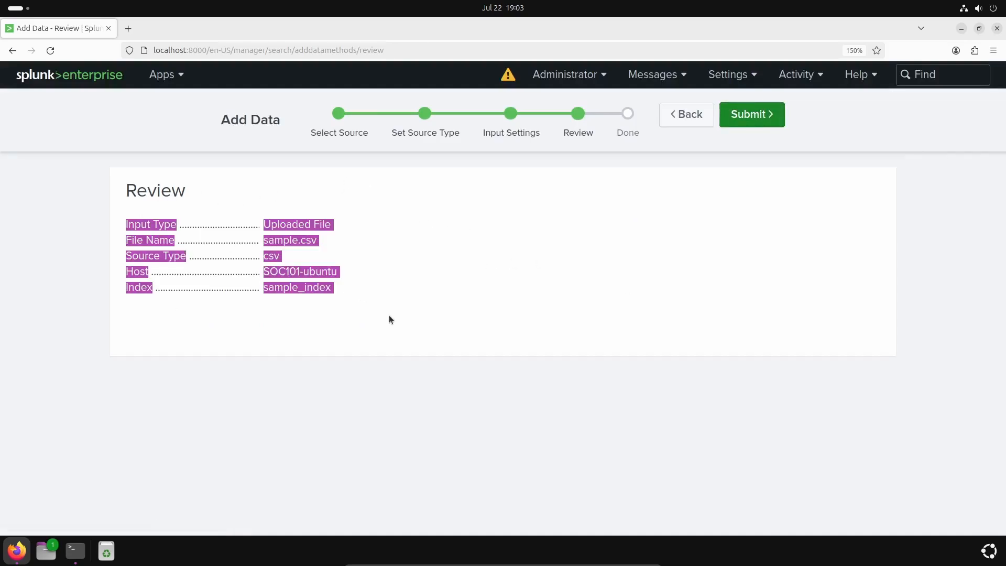
left_click(389, 320)
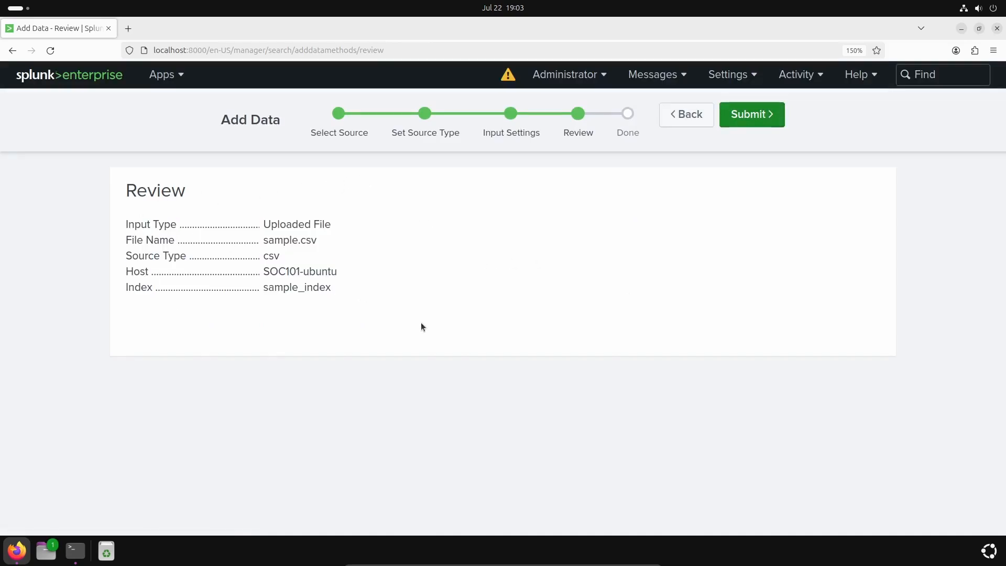
left_click(749, 122)
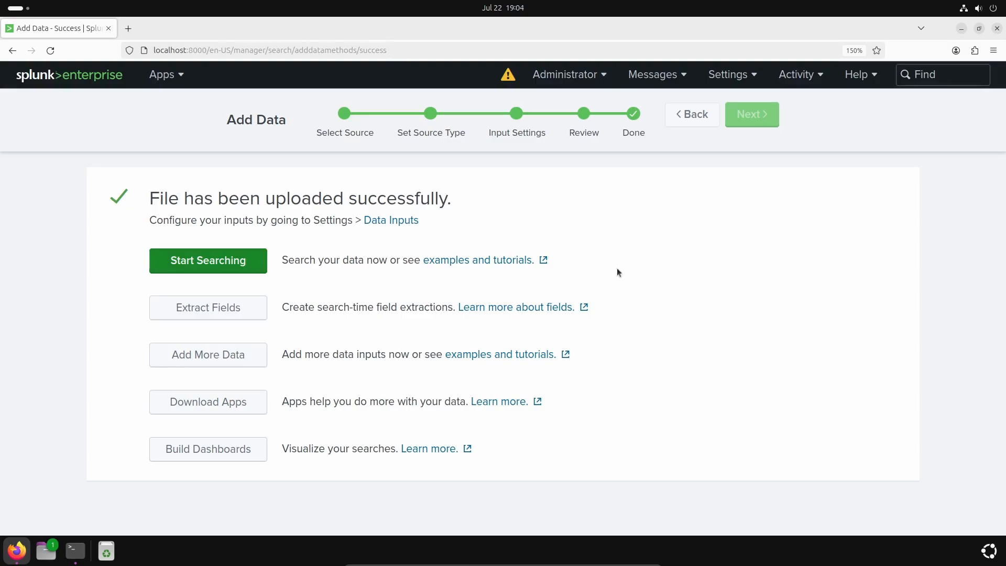
Open the Search & Reporting app and set the search time range to All time
left_click(176, 78)
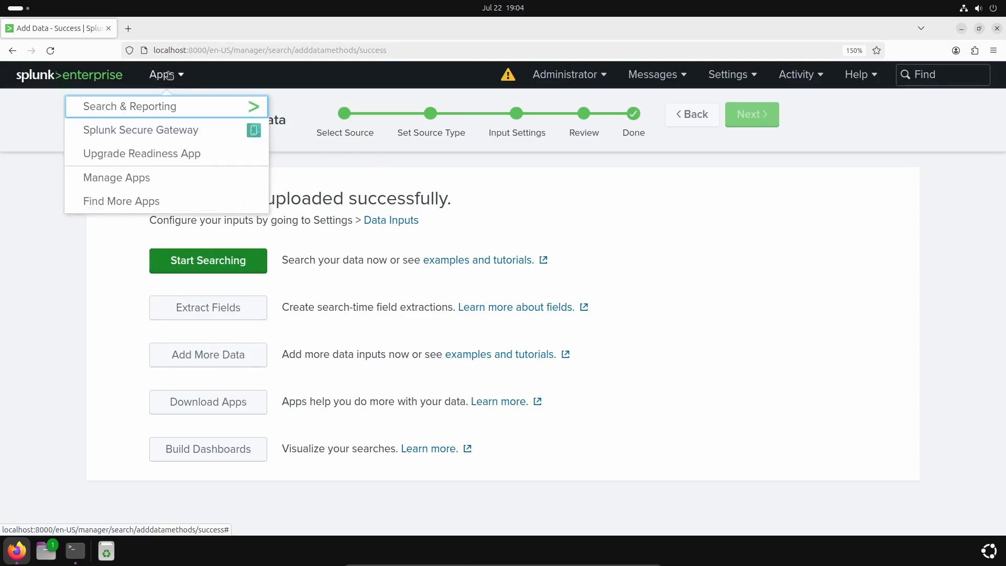
left_click(182, 107)
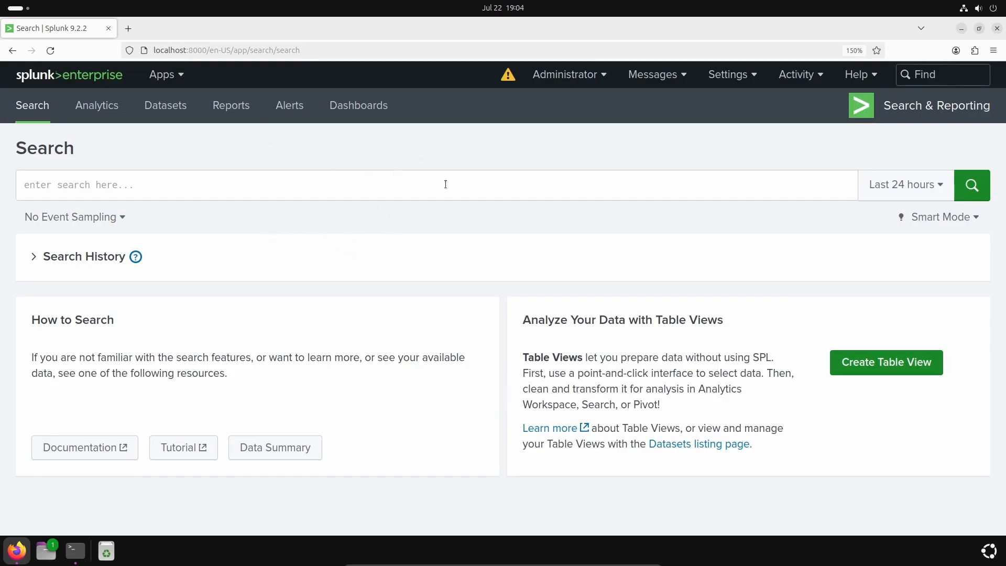
left_click(885, 193)
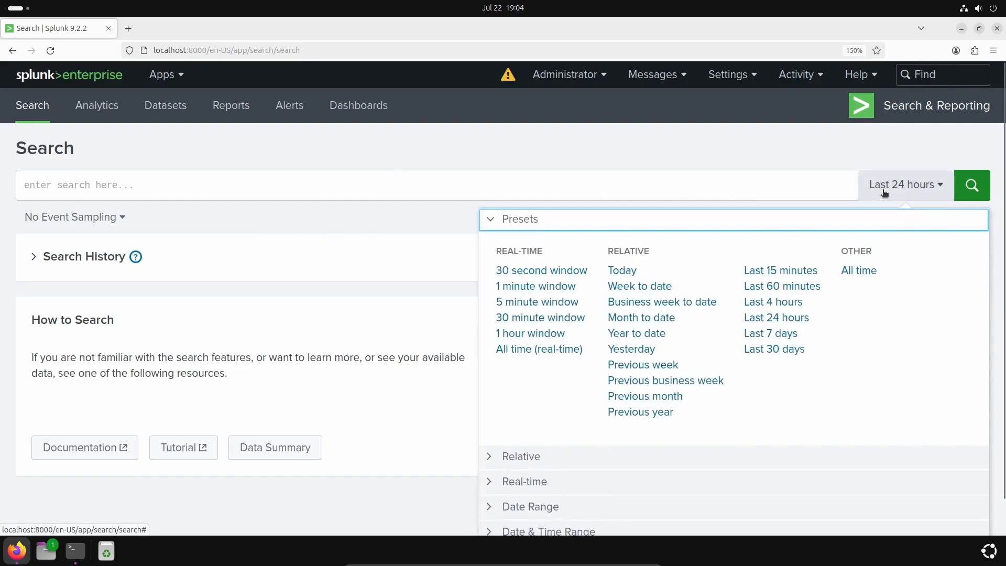
left_click(848, 272)
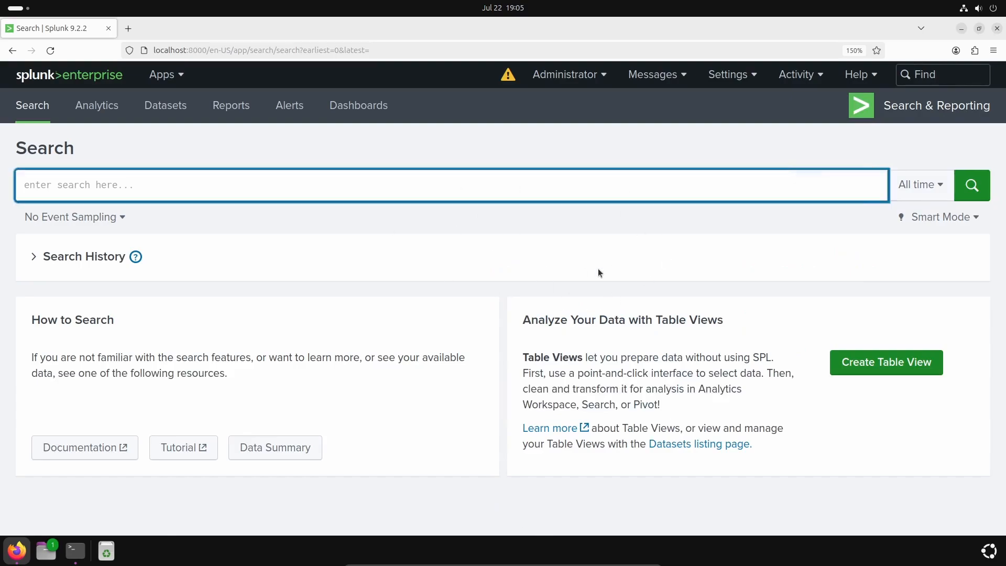
Run a search for all events in the uploaded data's index with the query index="sample_index"
left_click(339, 184)
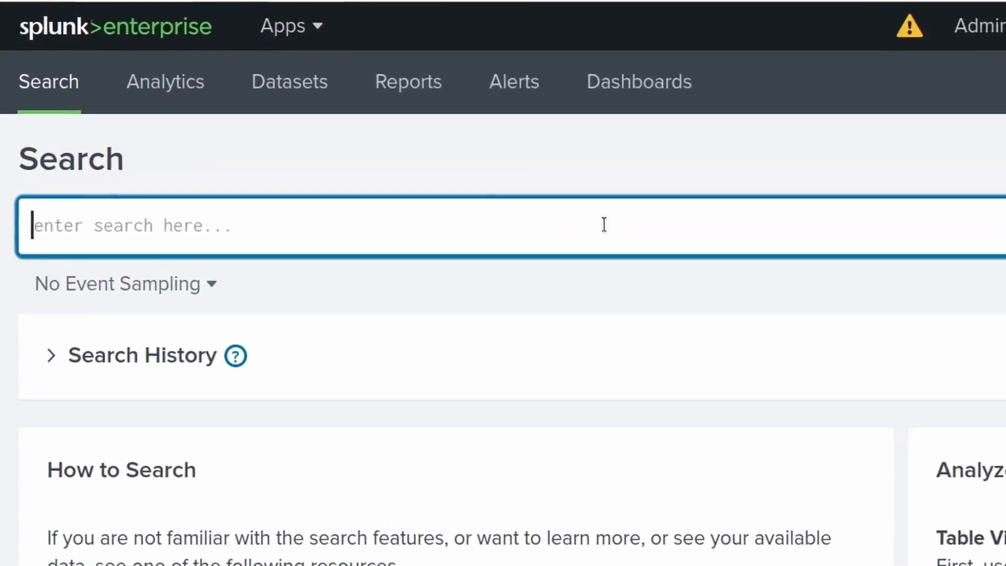
type("index=")
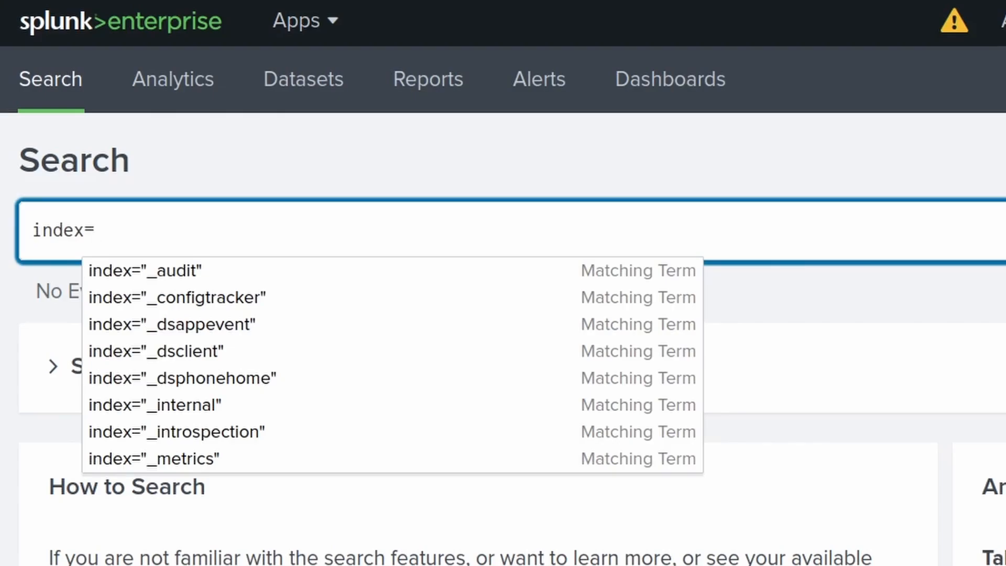
type("\"\"")
key("Left")
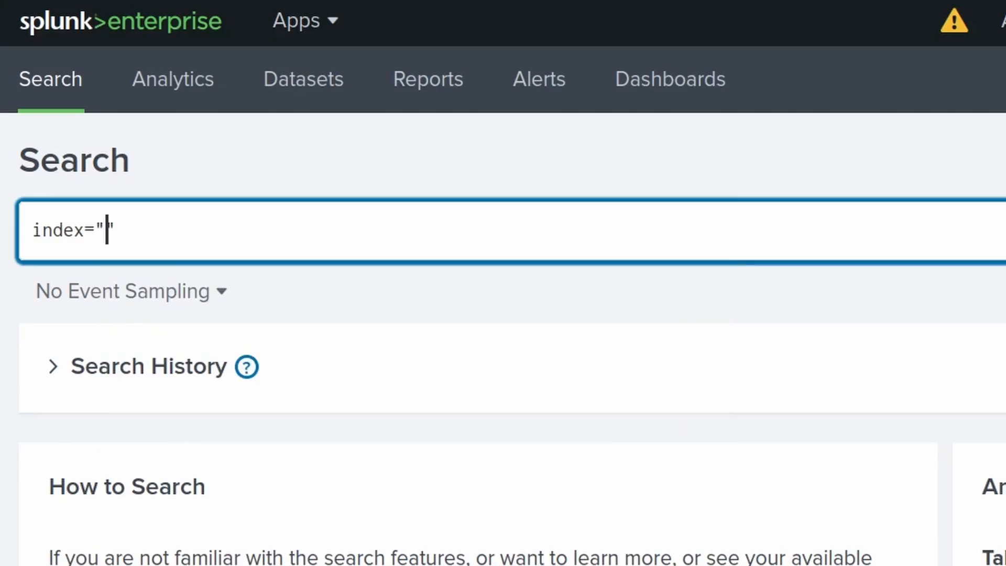
type("sample_")
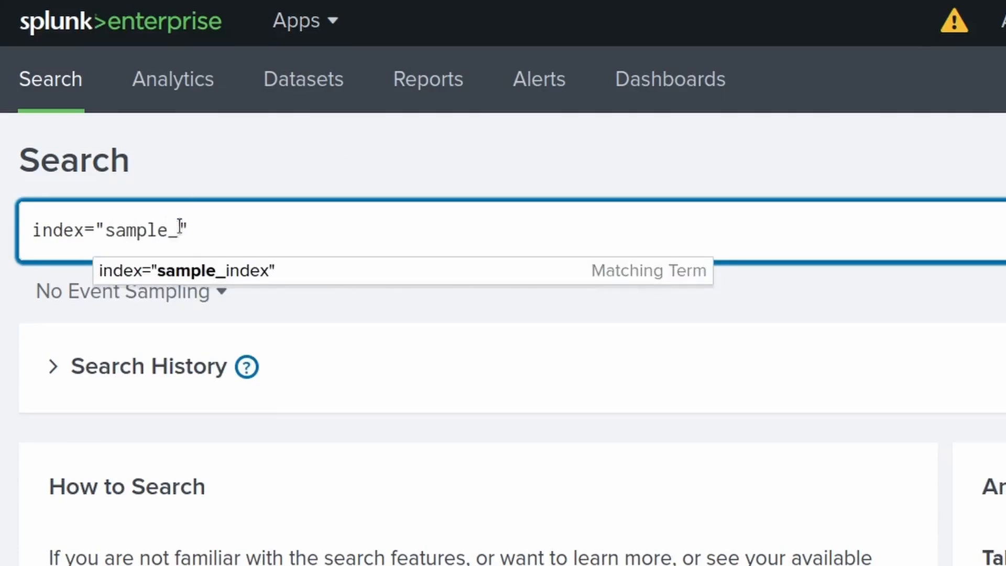
left_click(255, 275)
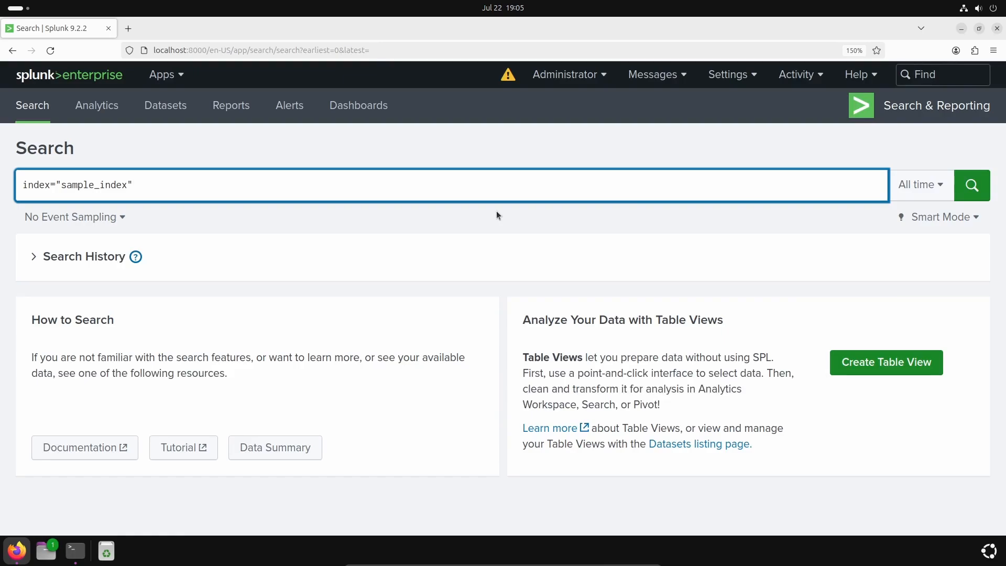
key("Return")
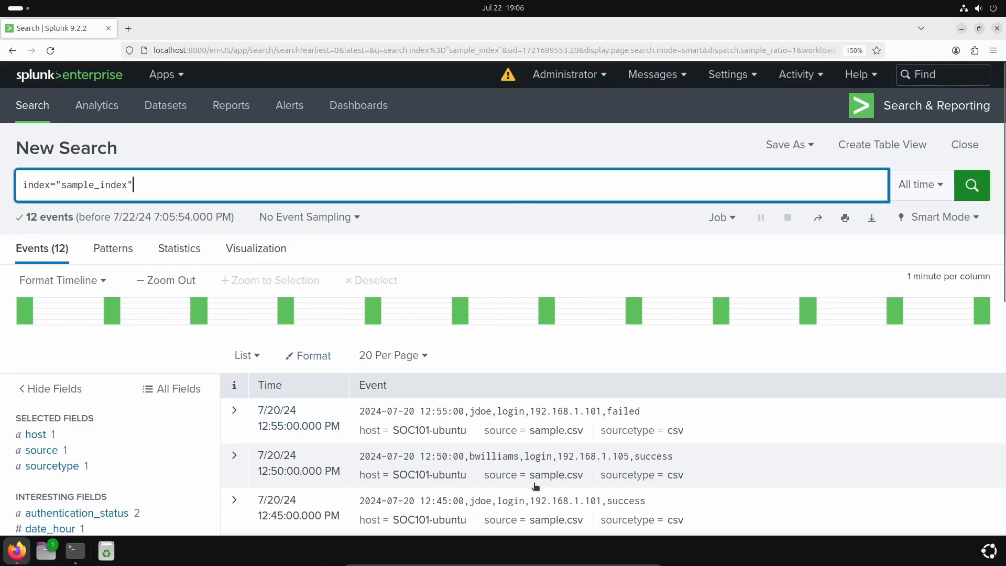
Look through the returned login events and review the options for saving the search as a report, alert, dashboard or event type
scroll(535, 419, "down", 5)
scroll(468, 470, "up", 5)
left_click(478, 228)
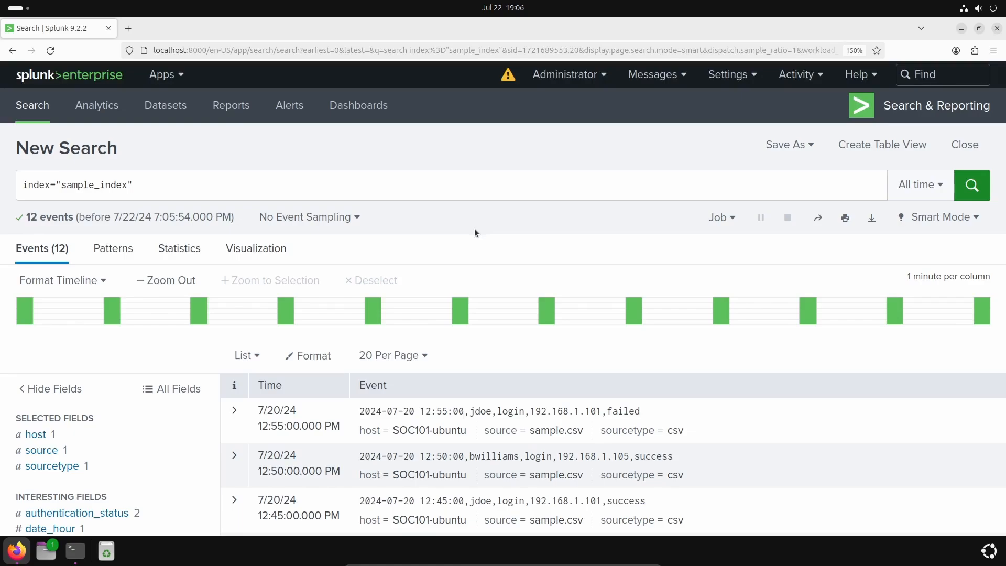
left_click(786, 147)
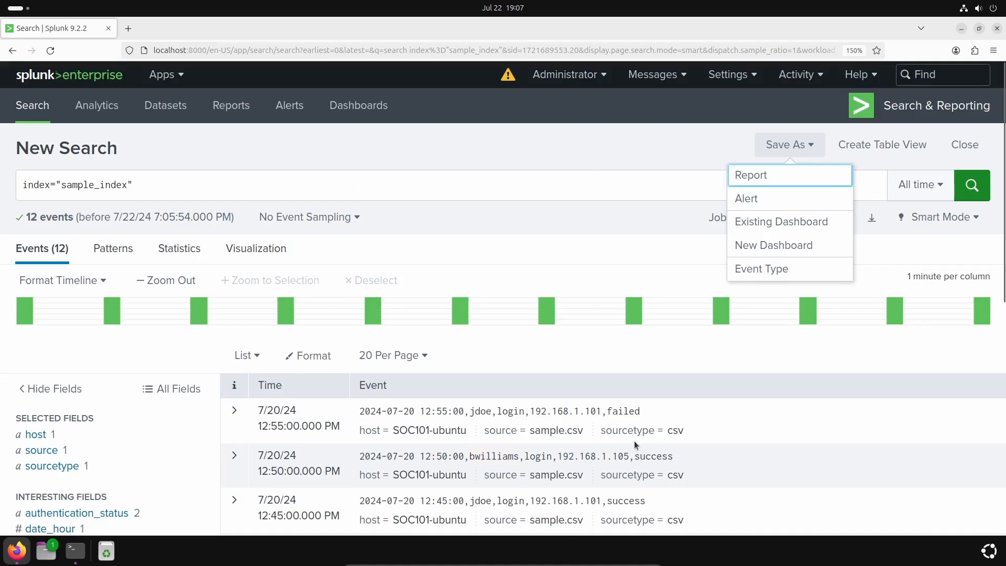
left_click(690, 237)
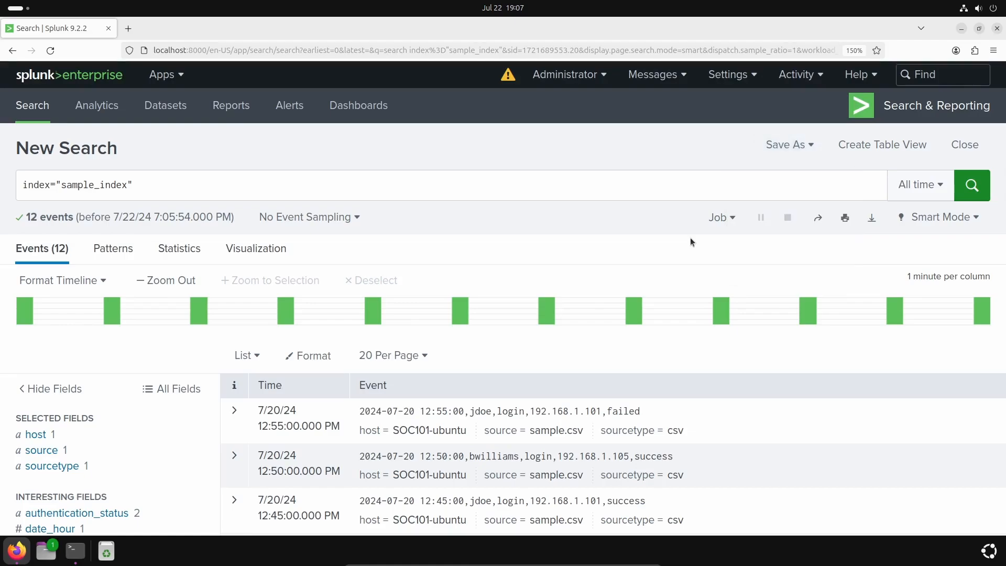
scroll(686, 262, "down", 8)
scroll(618, 377, "up", 7)
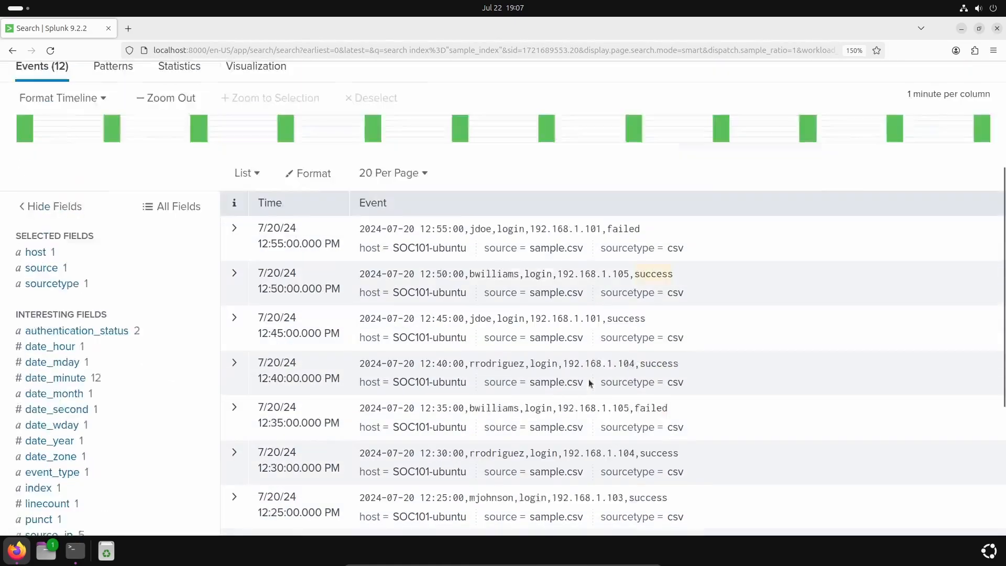
scroll(620, 466, "up", 2)
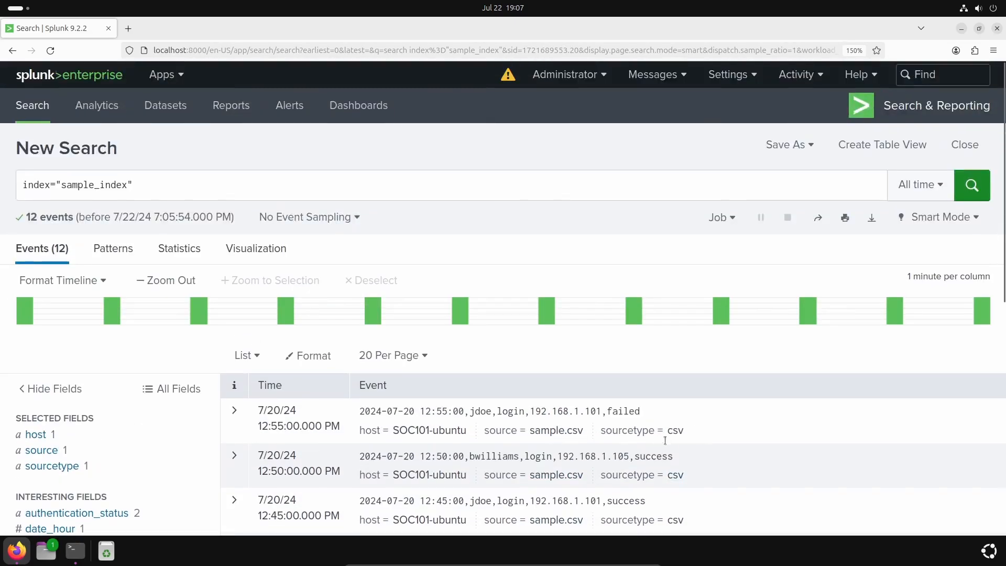
scroll(668, 445, "down", 5)
scroll(684, 229, "down", 4)
scroll(692, 262, "up", 8)
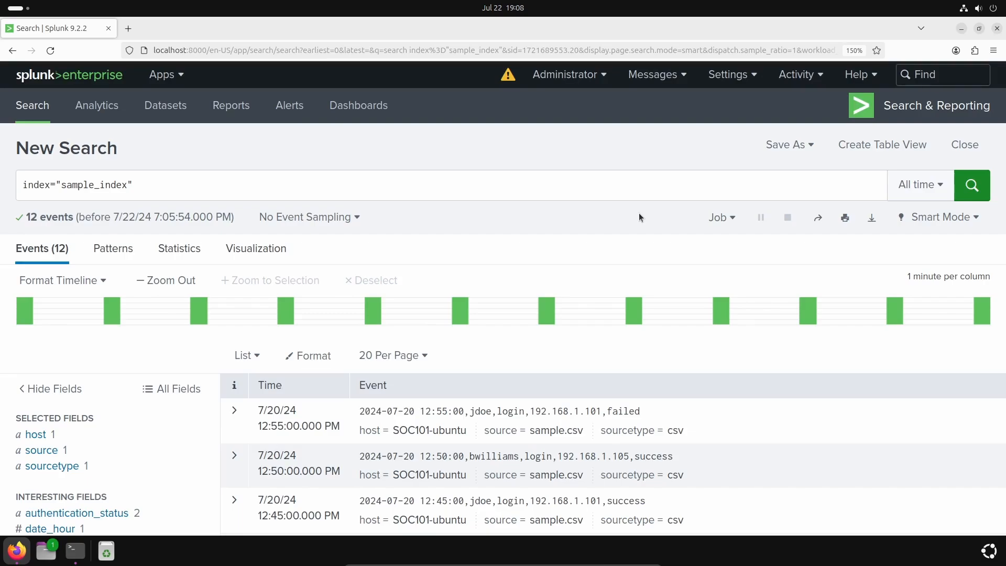
left_click(788, 146)
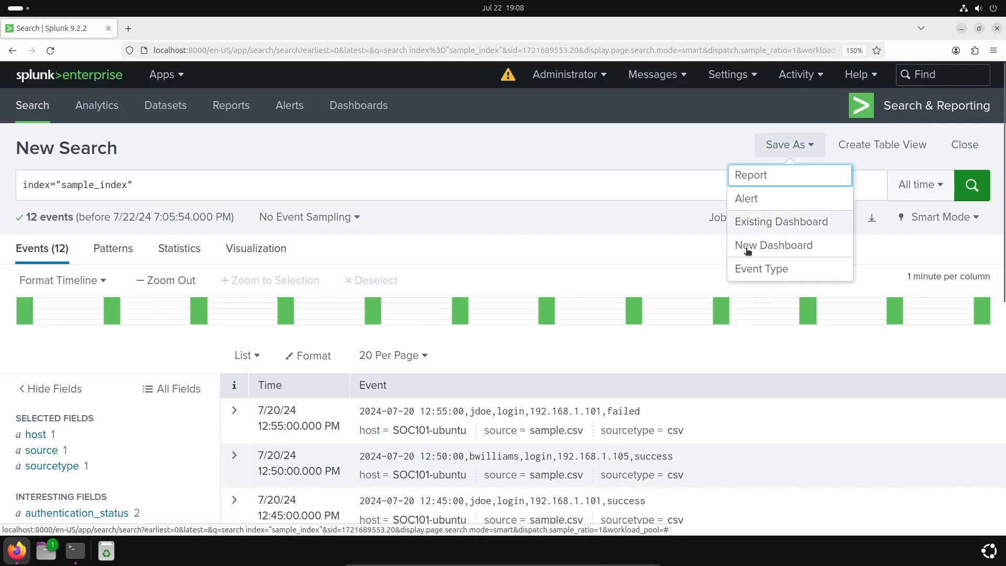
left_click(674, 139)
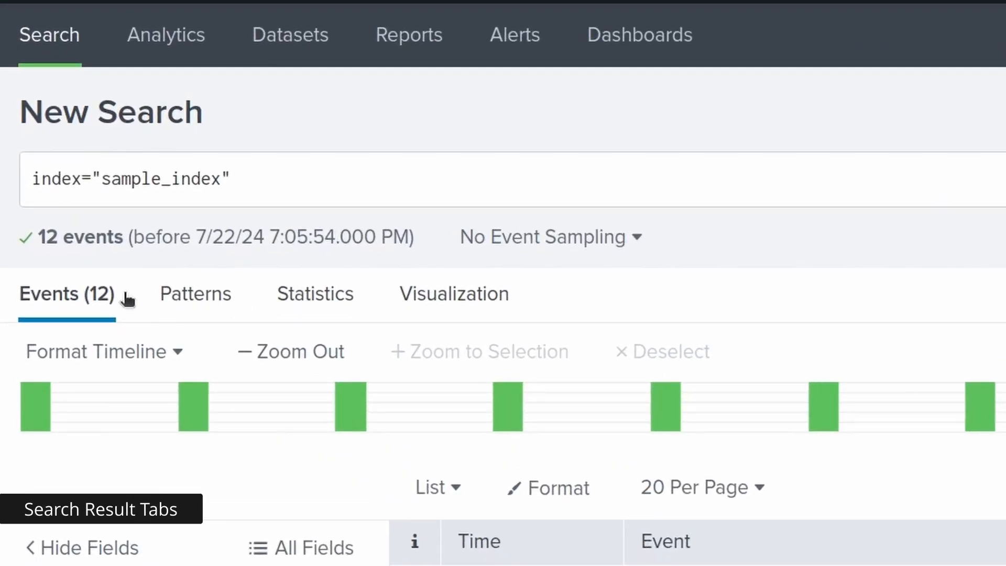
Examine the event patterns with the pattern size set to the largest level and open the listed pattern's details
left_click(90, 300)
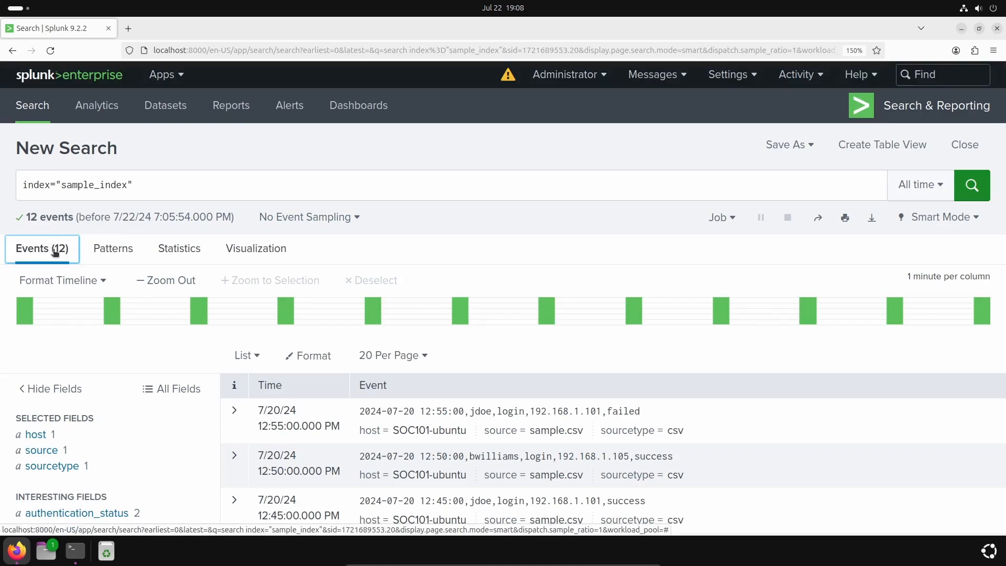
left_click(104, 252)
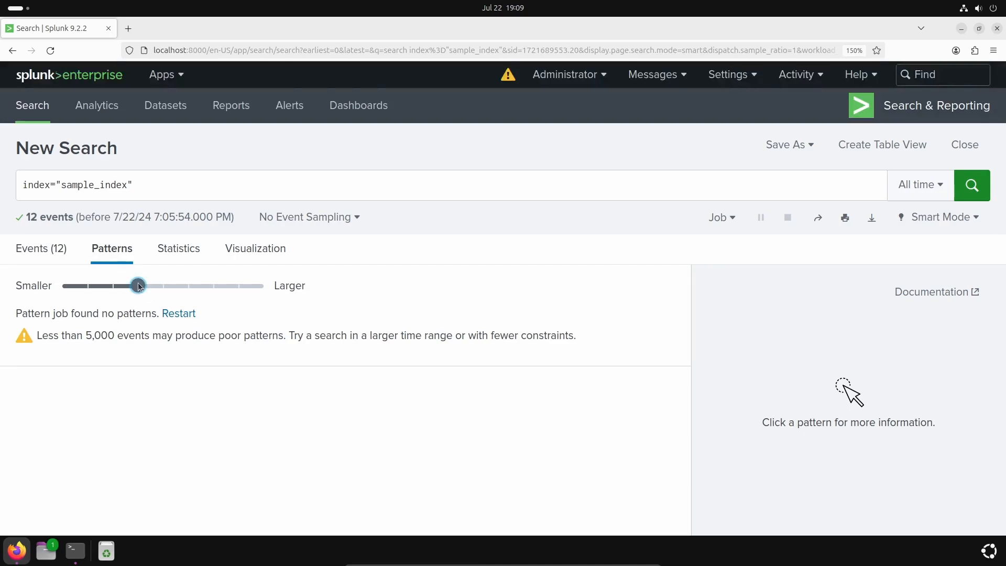
left_click_drag(139, 286, 362, 285)
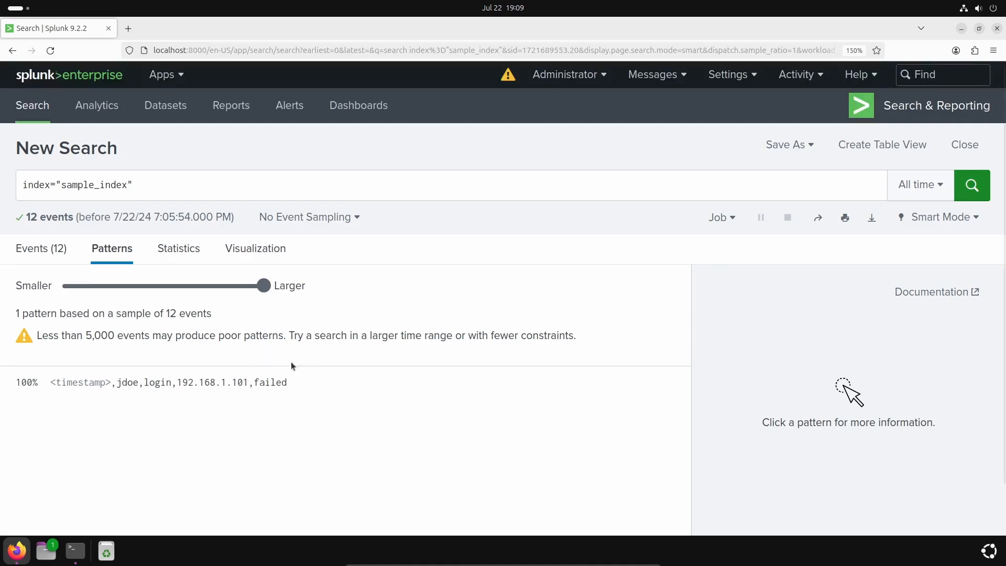
left_click(313, 381)
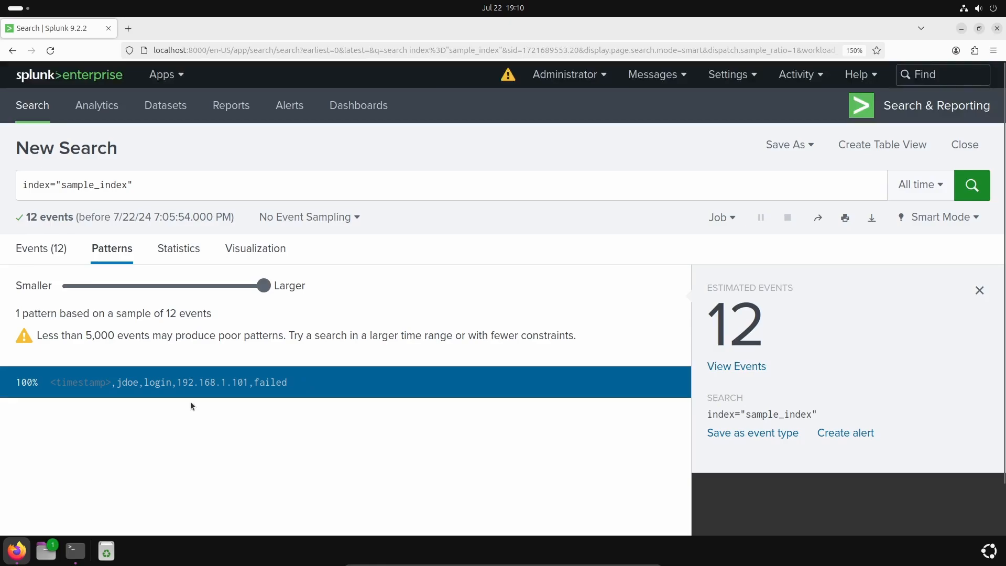
Check the Statistics and Visualization views of the search results and return to the Events view
left_click(175, 253)
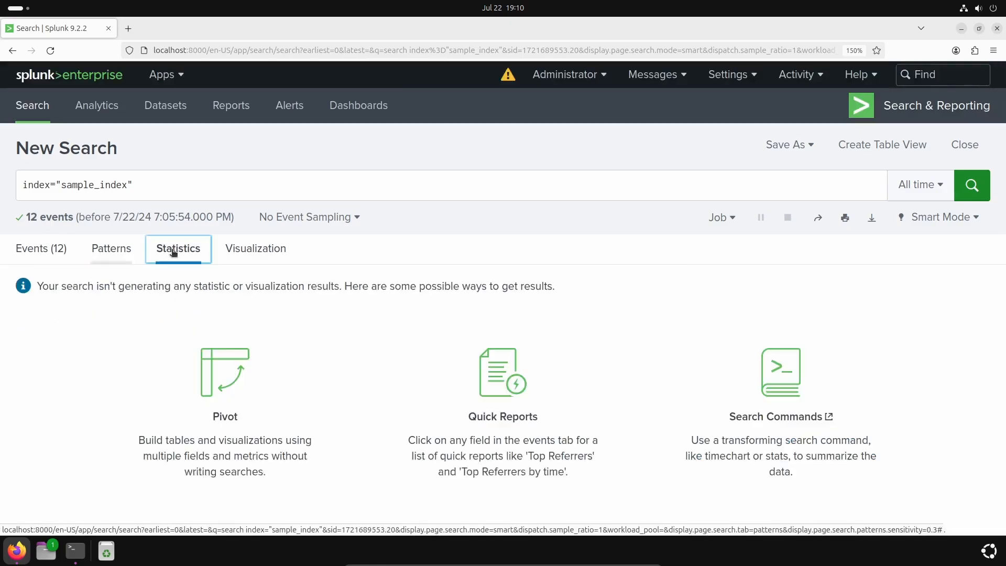
left_click(229, 255)
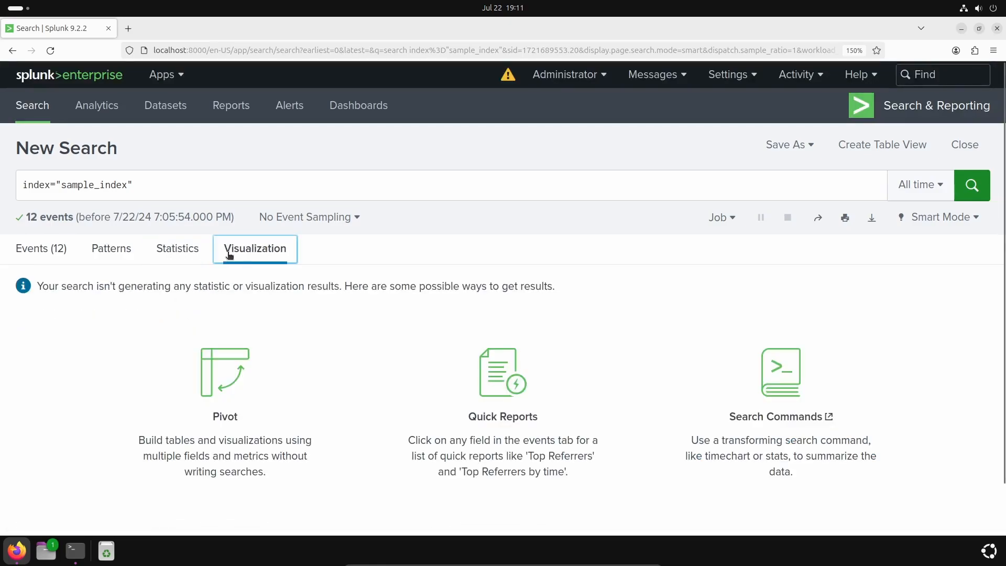
left_click(190, 249)
left_click(244, 249)
left_click(36, 247)
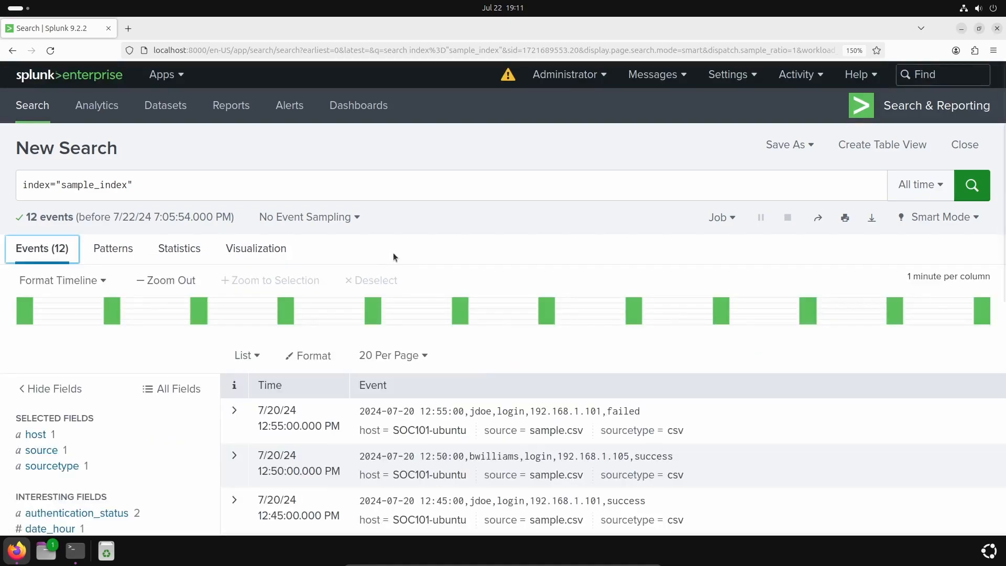
Check the search's event count and timestamp, and review the available event sampling ratios without changing the setting
left_click_drag(25, 217, 116, 224)
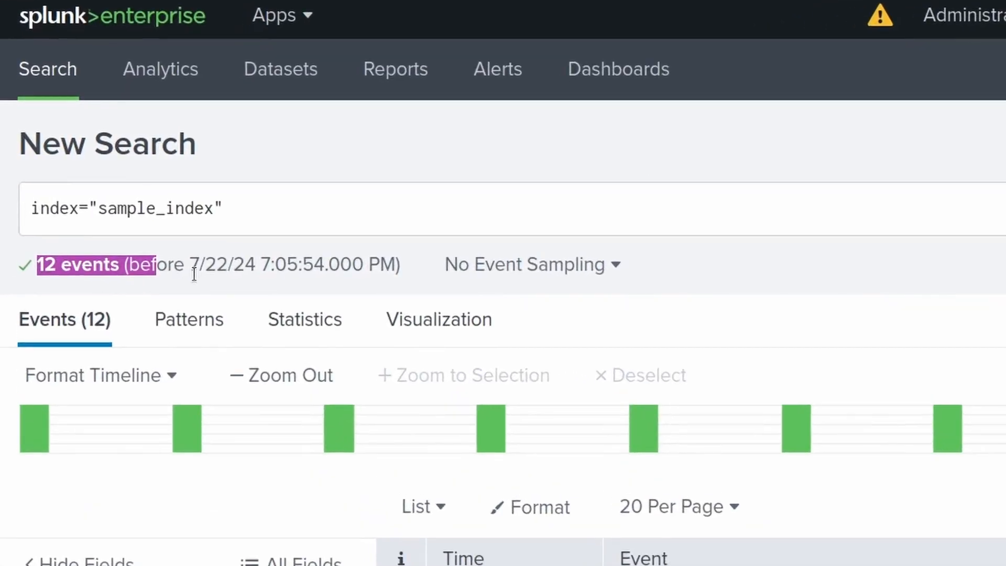
left_click_drag(190, 266, 393, 255)
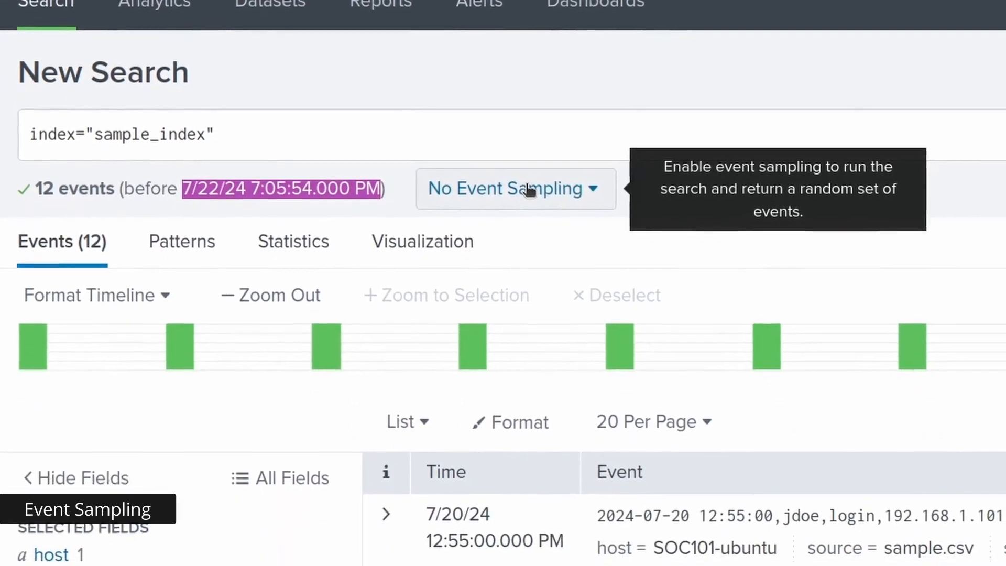
left_click(549, 266)
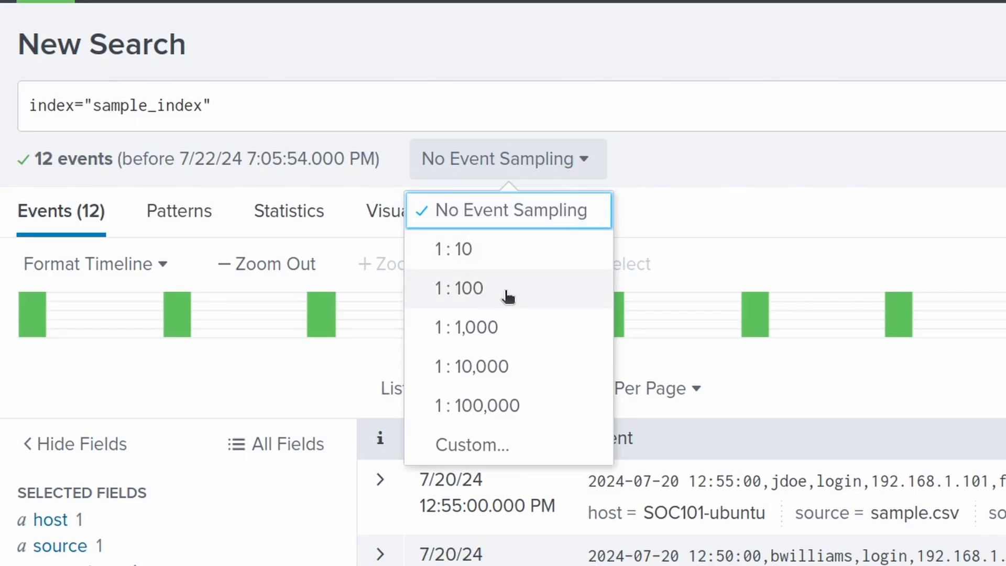
left_click(775, 192)
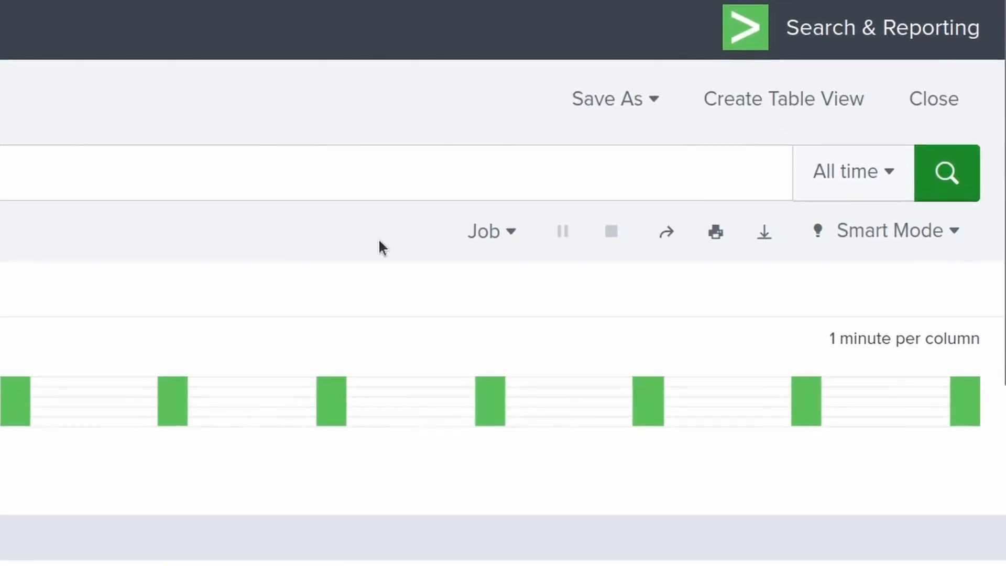
Review the search job's management options and share the job, closing the sharing dialog without copying its link
left_click(525, 245)
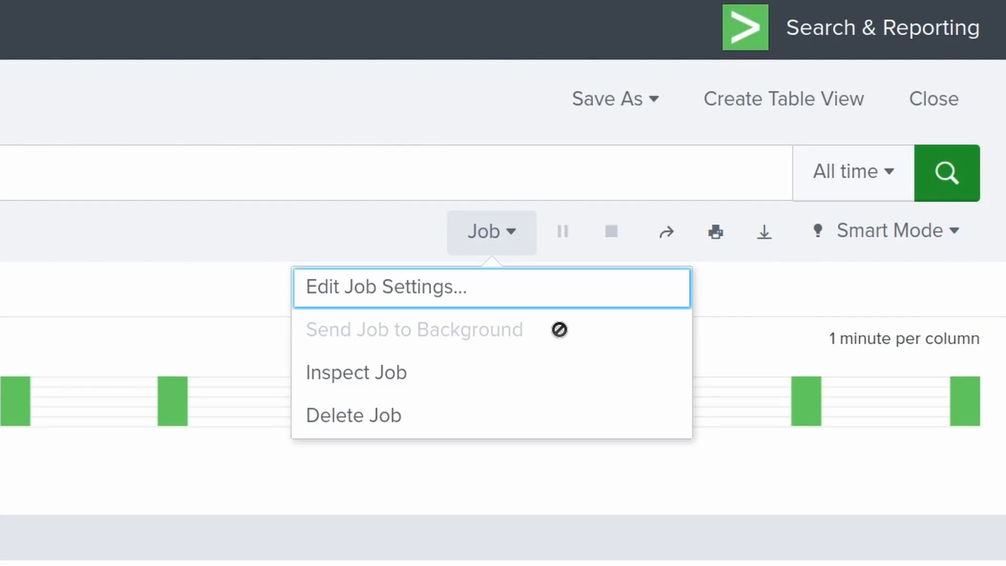
left_click(404, 239)
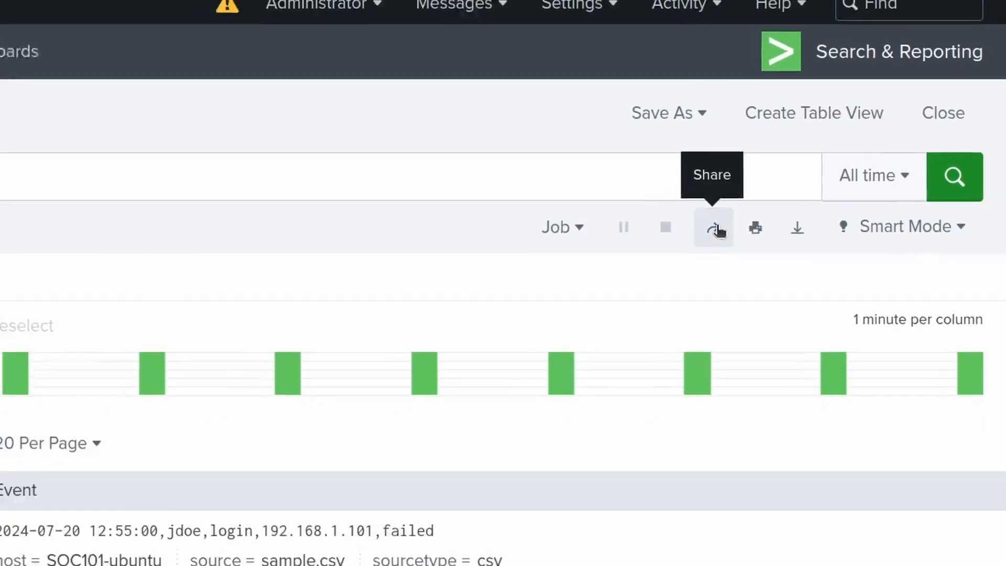
left_click(672, 236)
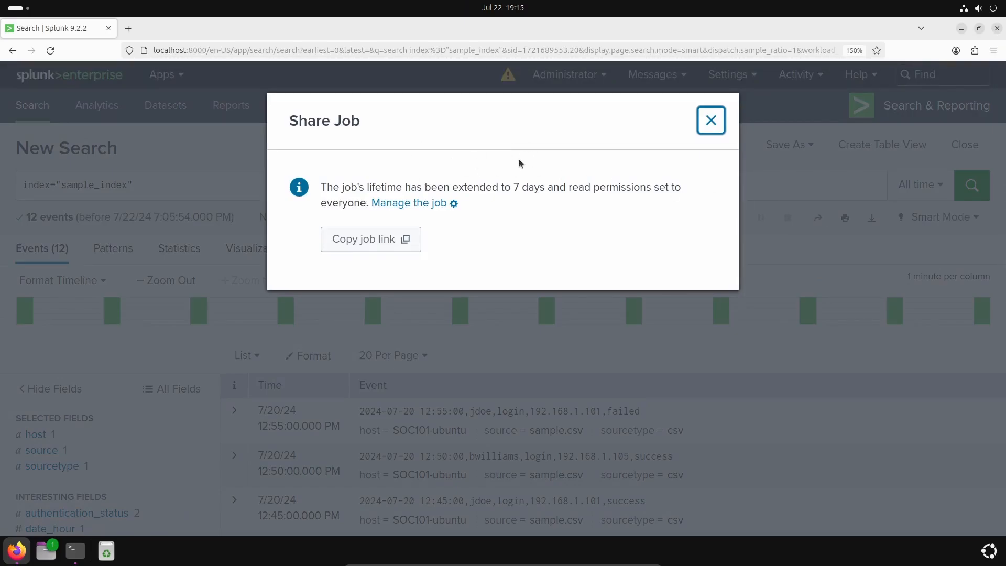
key("Escape")
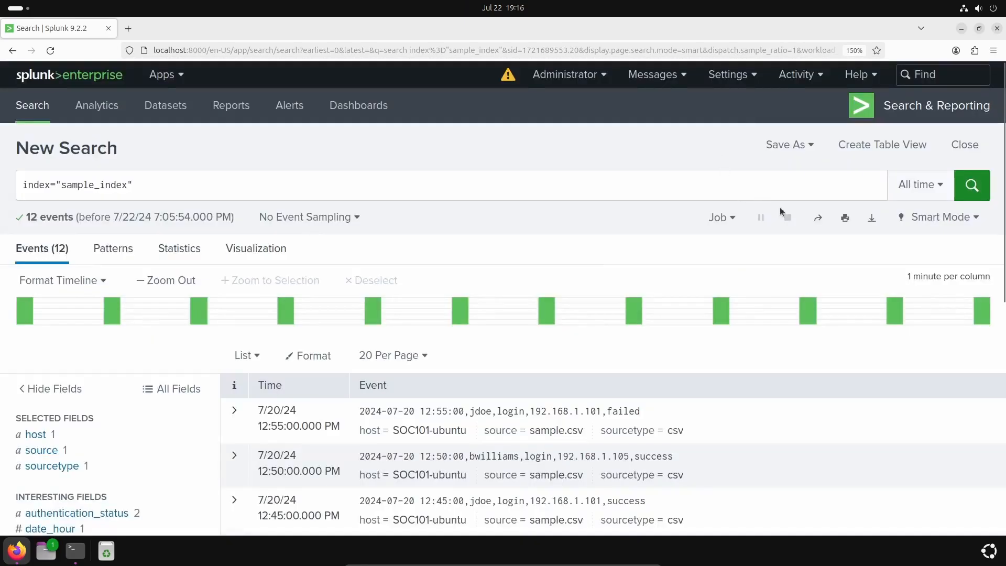
Review the file formats for exporting the results without exporting anything, and check the available search modes
left_click(872, 218)
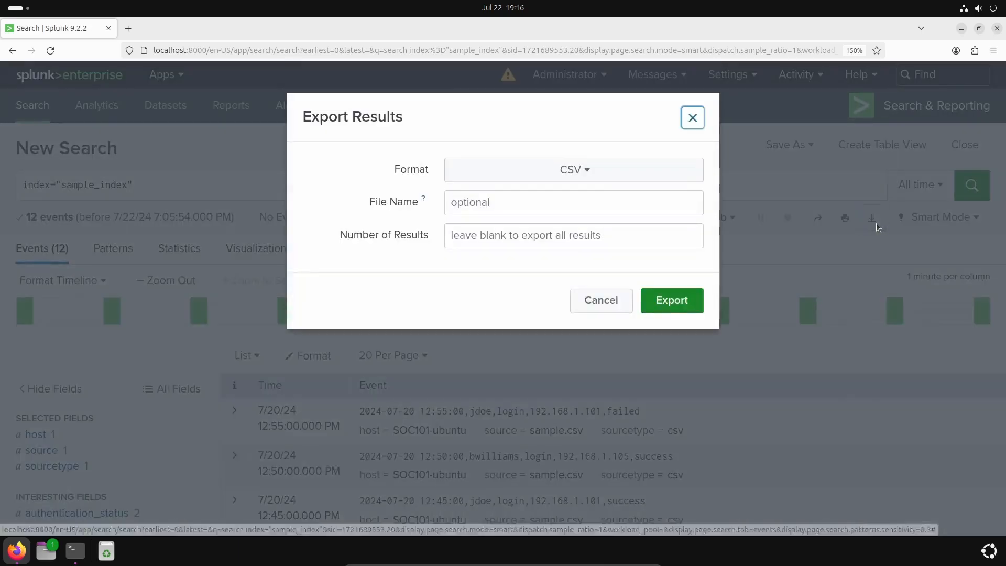
left_click(591, 168)
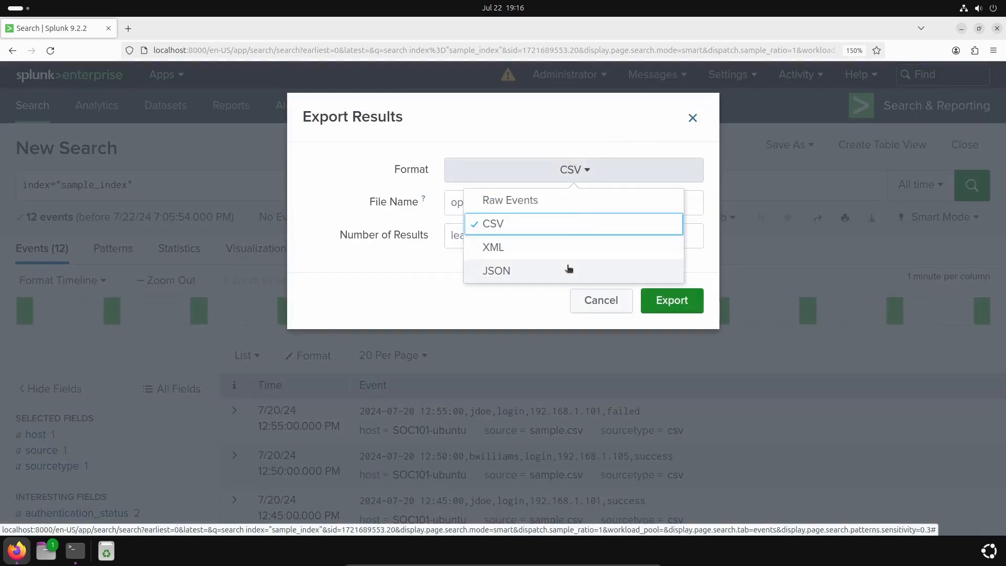
left_click(433, 290)
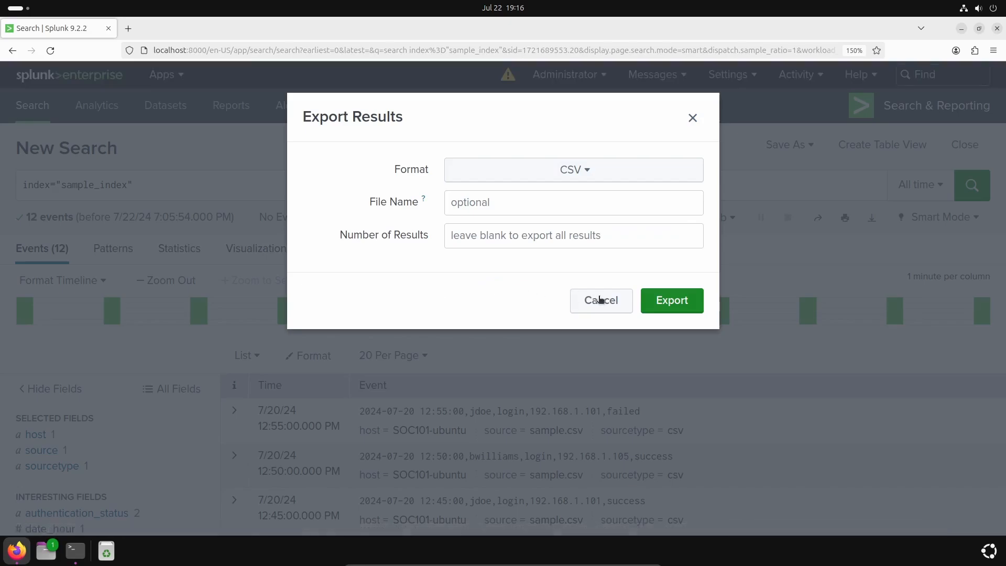
left_click(601, 300)
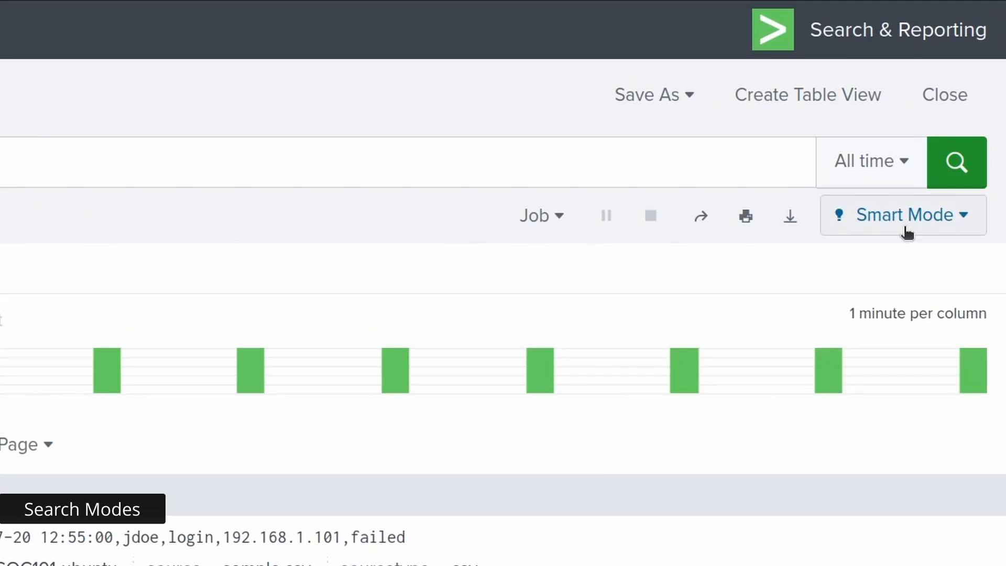
left_click(907, 232)
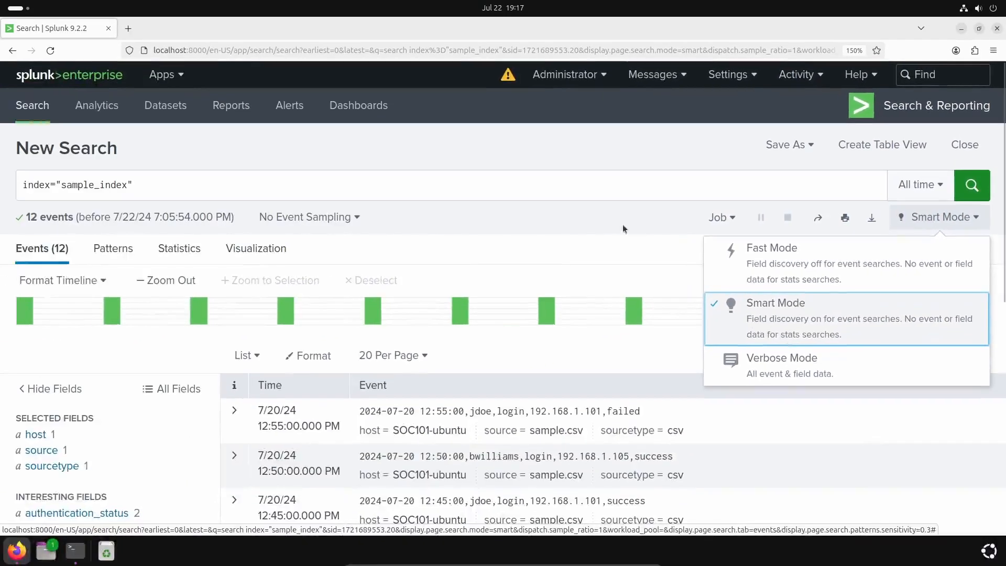
left_click(361, 216)
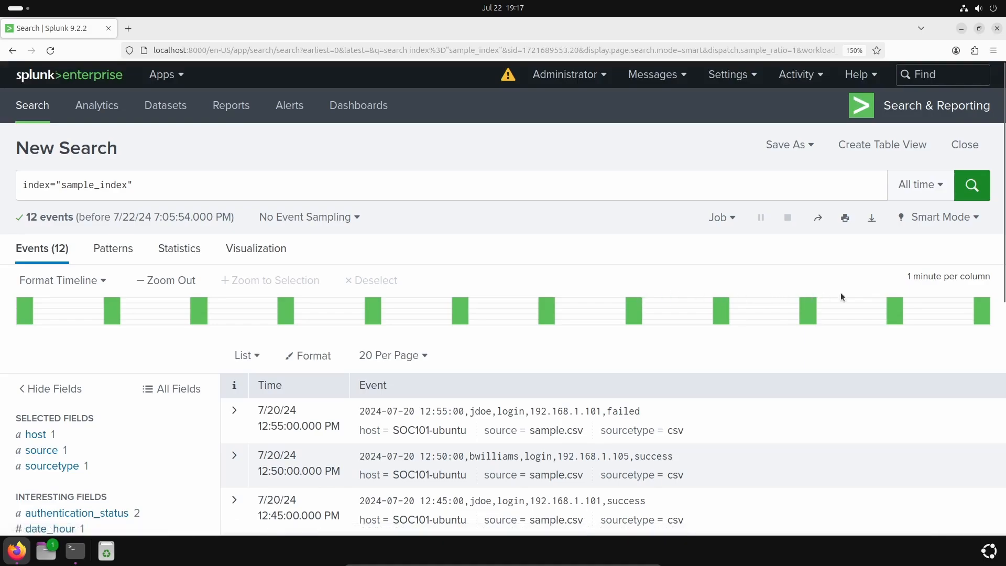
Select the timeline span from 12:29 PM to 12:37 PM on July 20, 2024, check its events and zoom to the selection
mouse_move(863, 313)
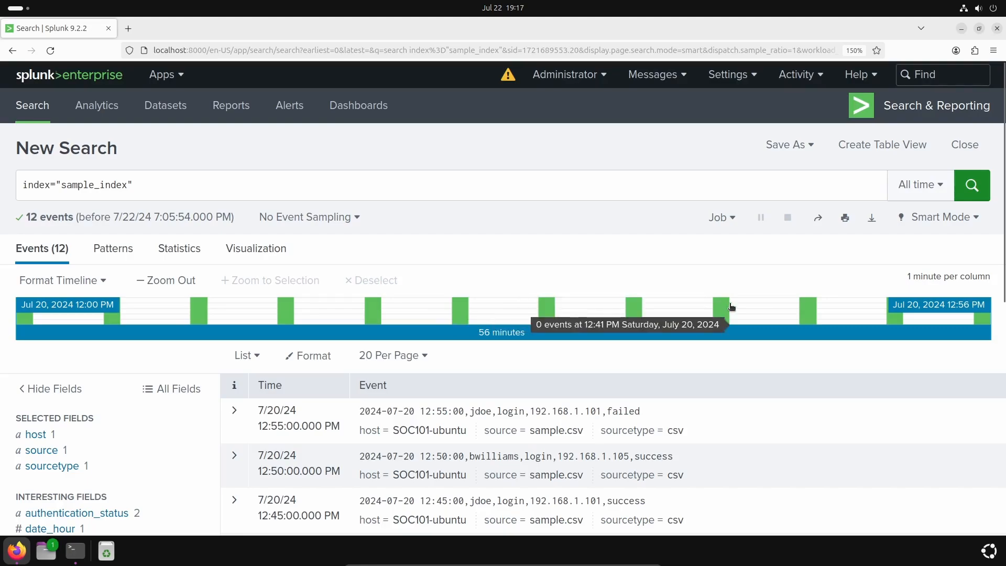
scroll(689, 461, "down", 5)
scroll(689, 460, "up", 6)
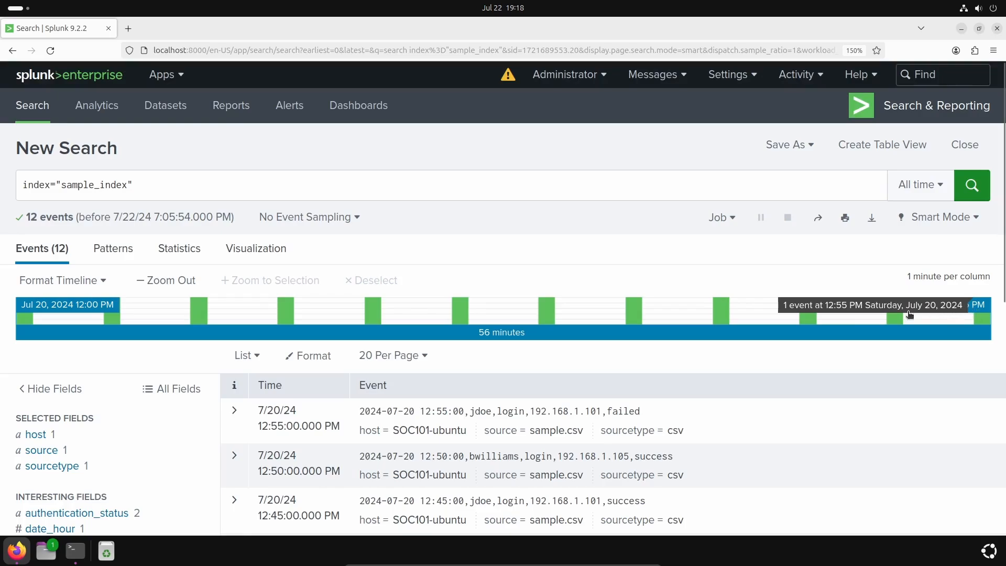
left_click_drag(536, 318, 655, 315)
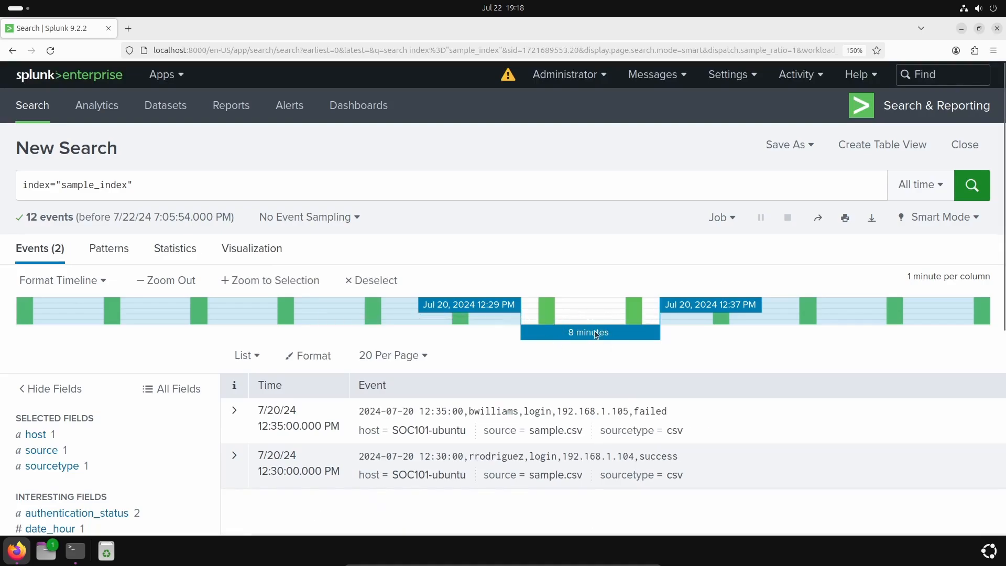
scroll(599, 423, "down", 1)
scroll(599, 422, "down", 3)
scroll(581, 410, "up", 4)
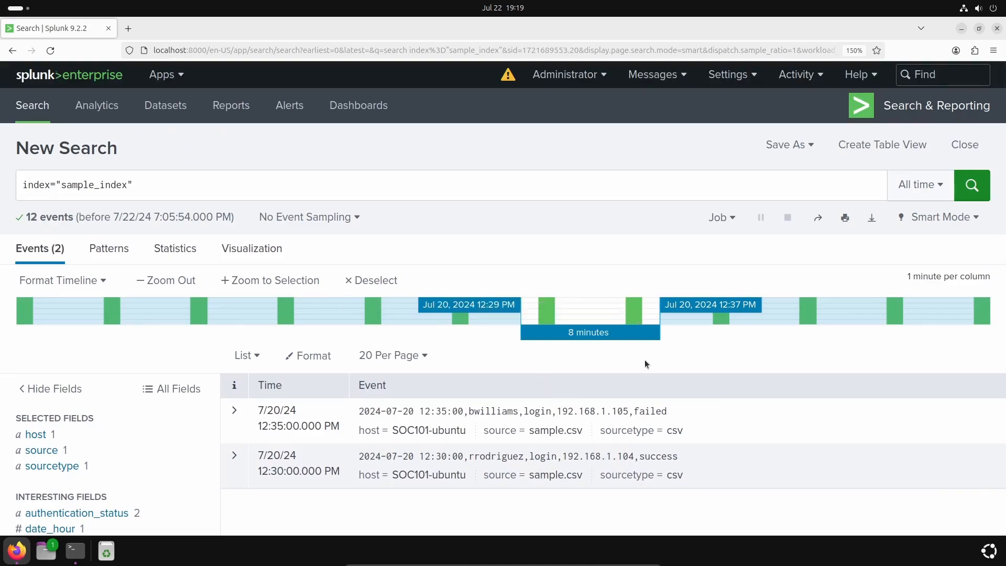
left_click(297, 284)
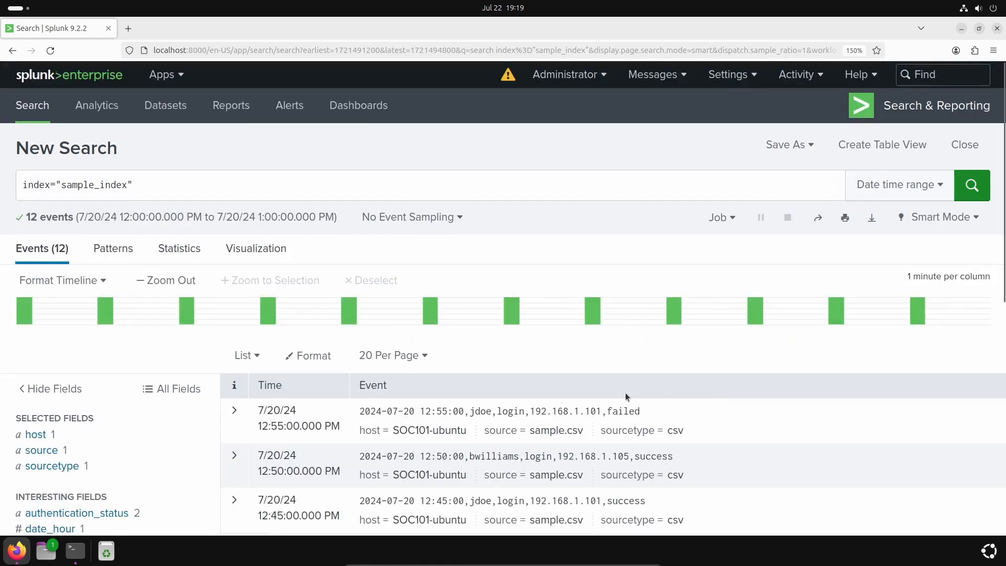
Set the search's time range back to the All time preset
left_click(862, 186)
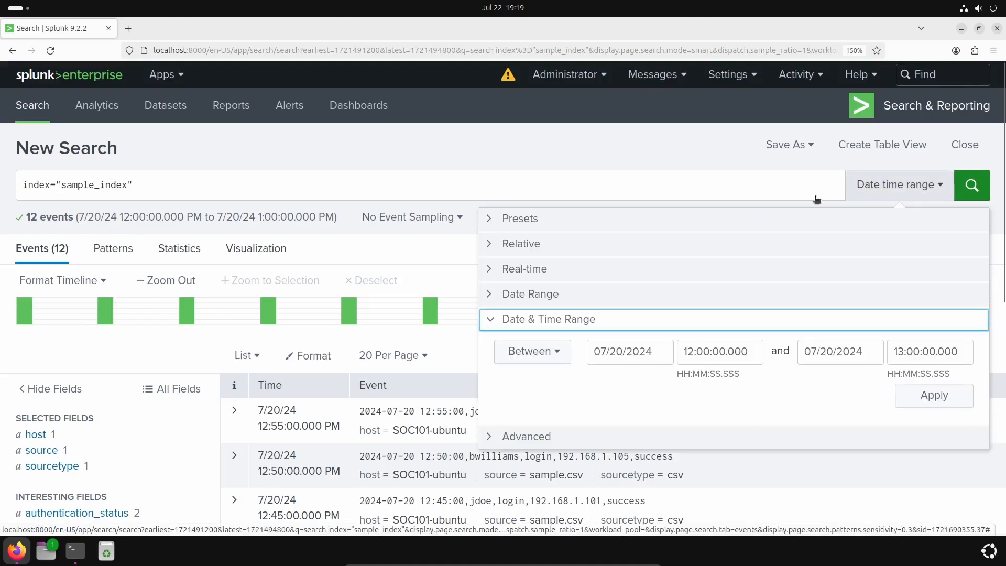
left_click(492, 219)
left_click(854, 269)
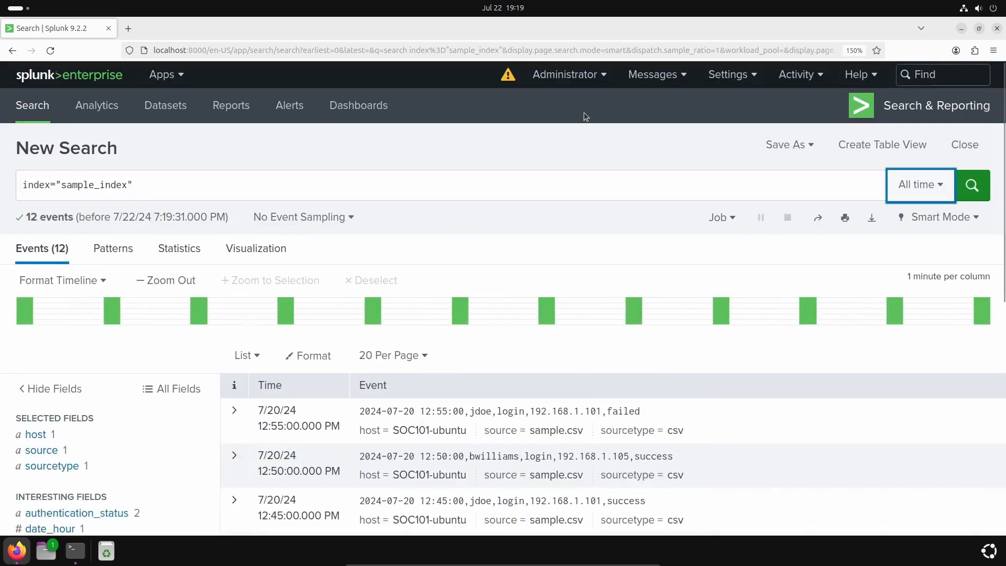
Add the keyword failed after index="sample_index" in the query, run the search and review the matching events
left_click_drag(67, 184, 166, 186)
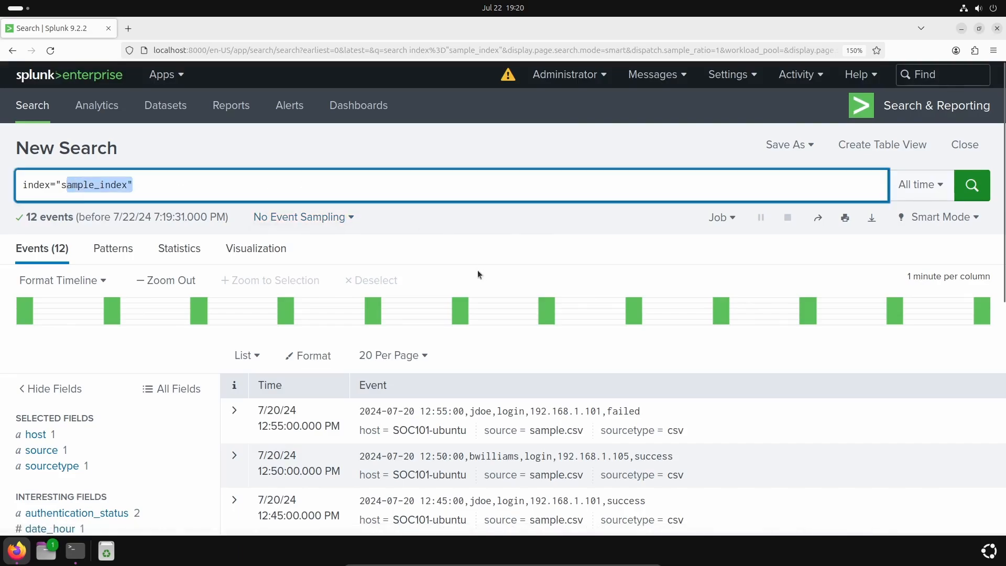
scroll(480, 272, "down", 4)
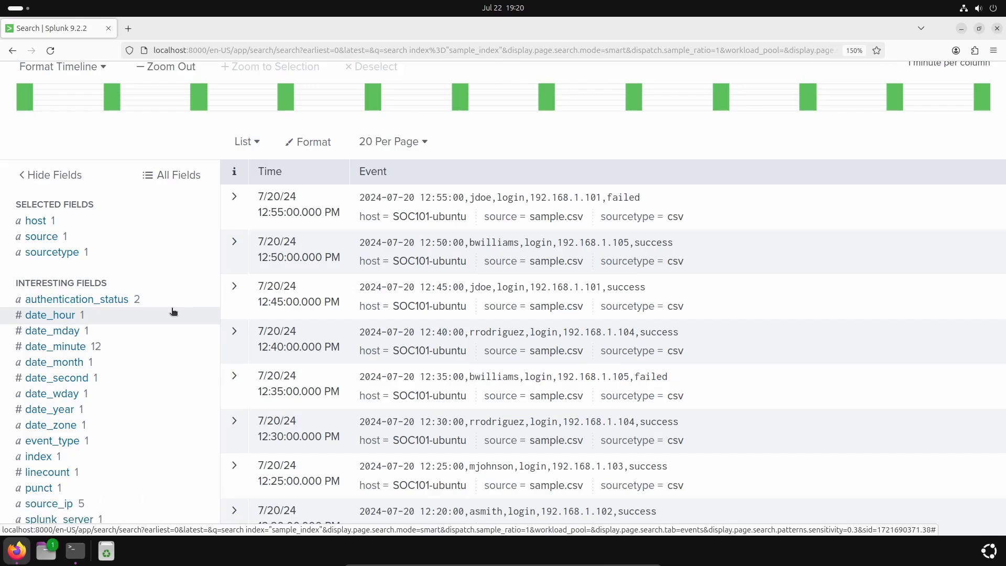
scroll(810, 356, "up", 1)
scroll(817, 377, "up", 4)
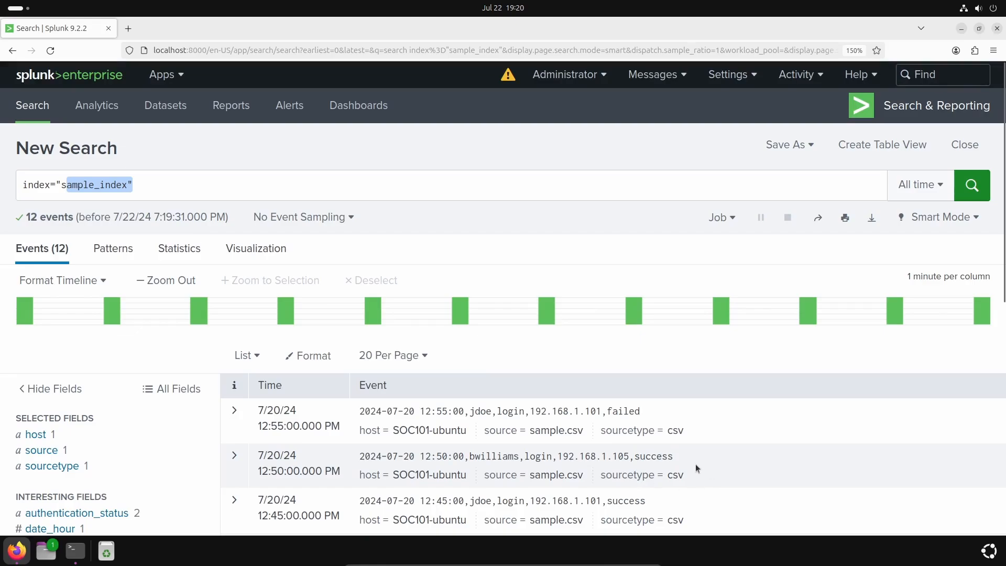
left_click(238, 193)
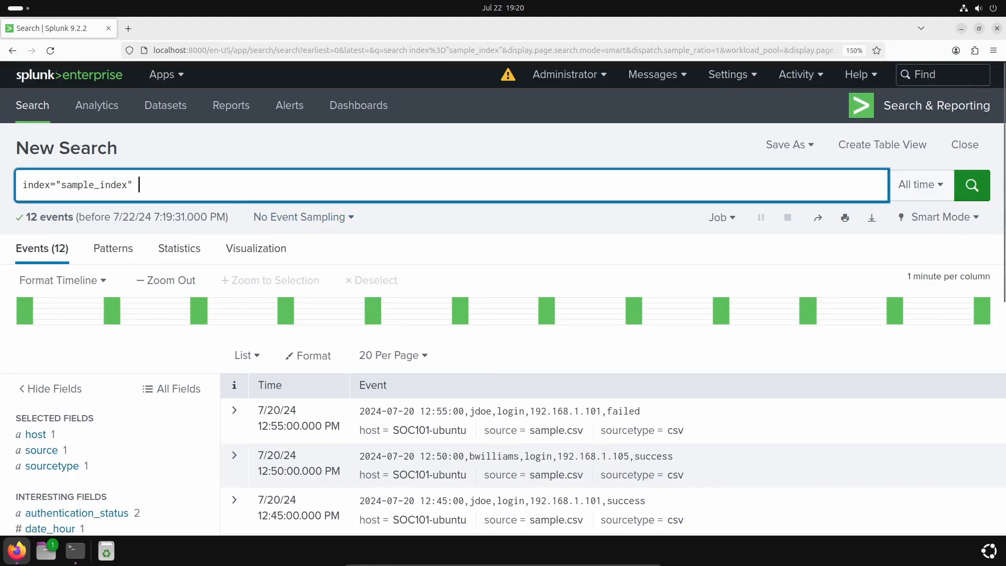
type("failed")
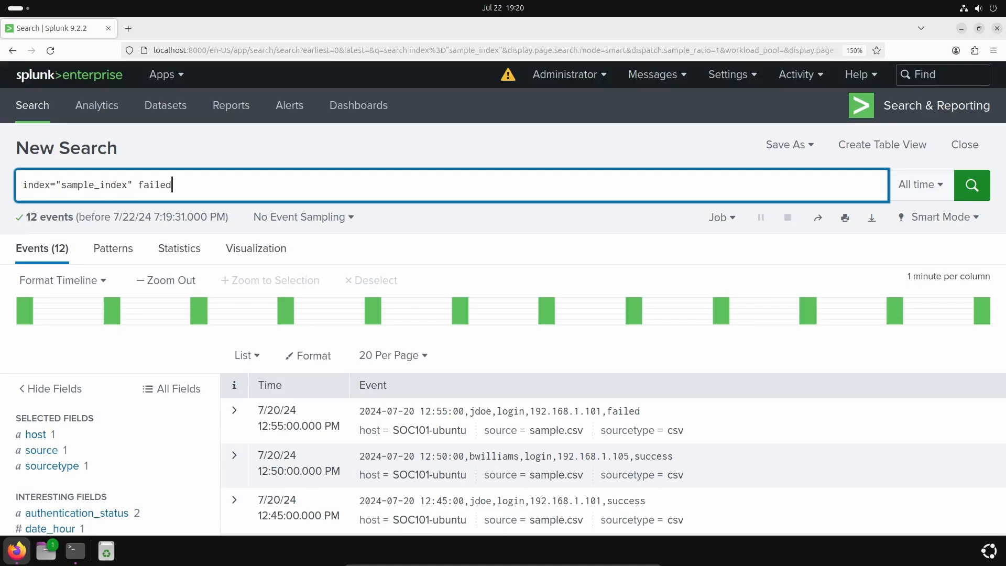
key("Return")
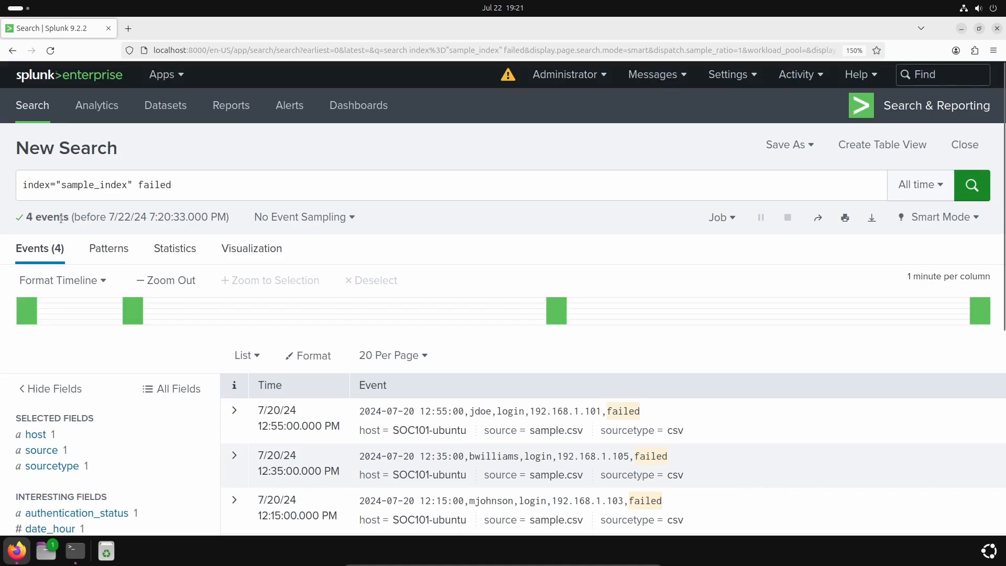
scroll(858, 389, "down", 3)
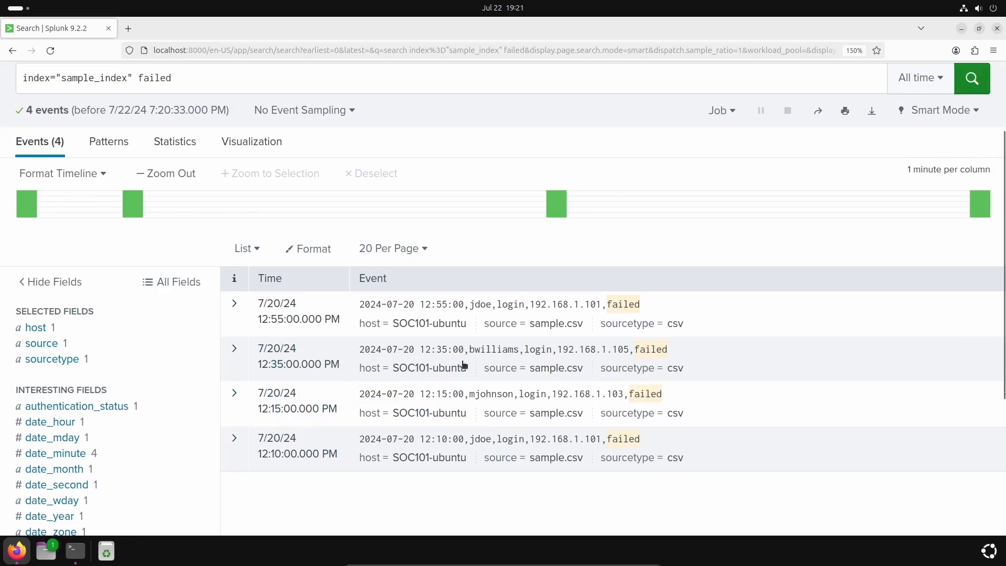
scroll(682, 364, "up", 2)
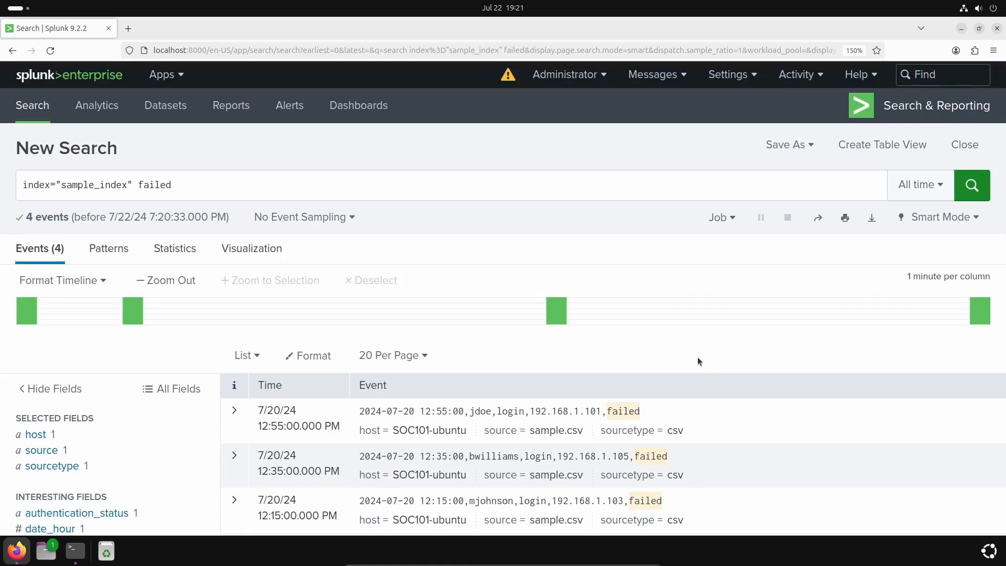
Review the time zone choices in the administrator account's preferences and close the preferences without changing anything
left_click(591, 79)
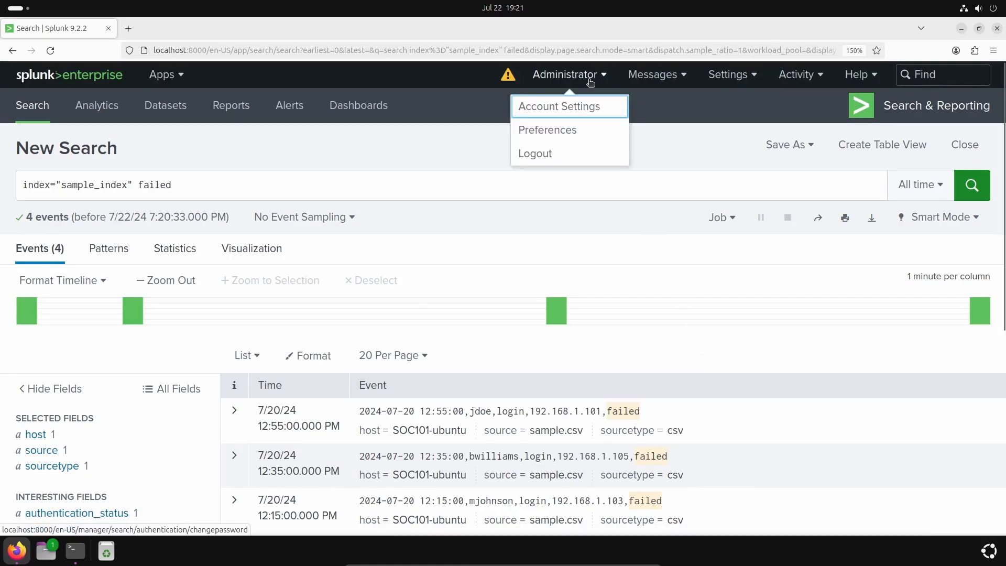
left_click(578, 129)
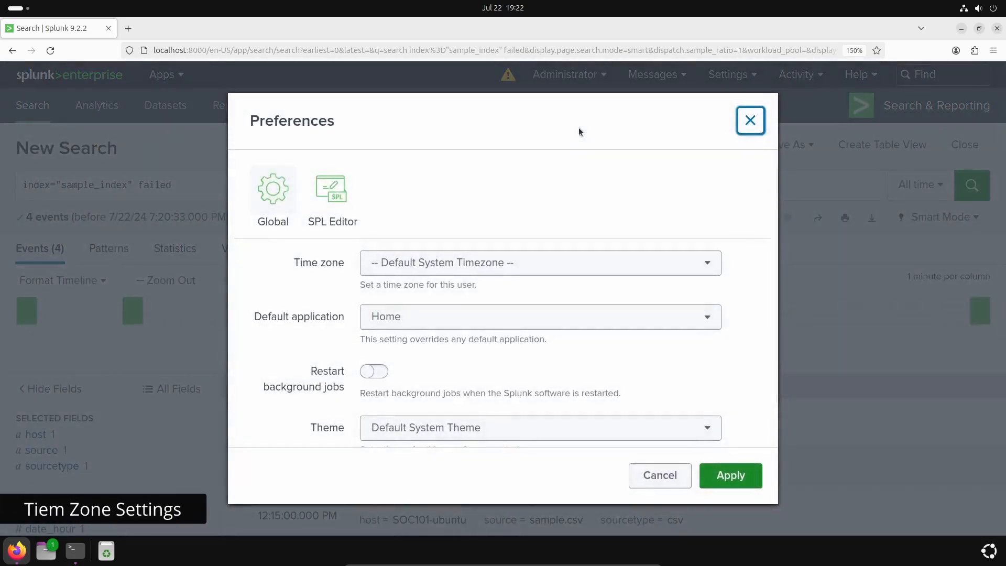
left_click(458, 263)
left_click(458, 264)
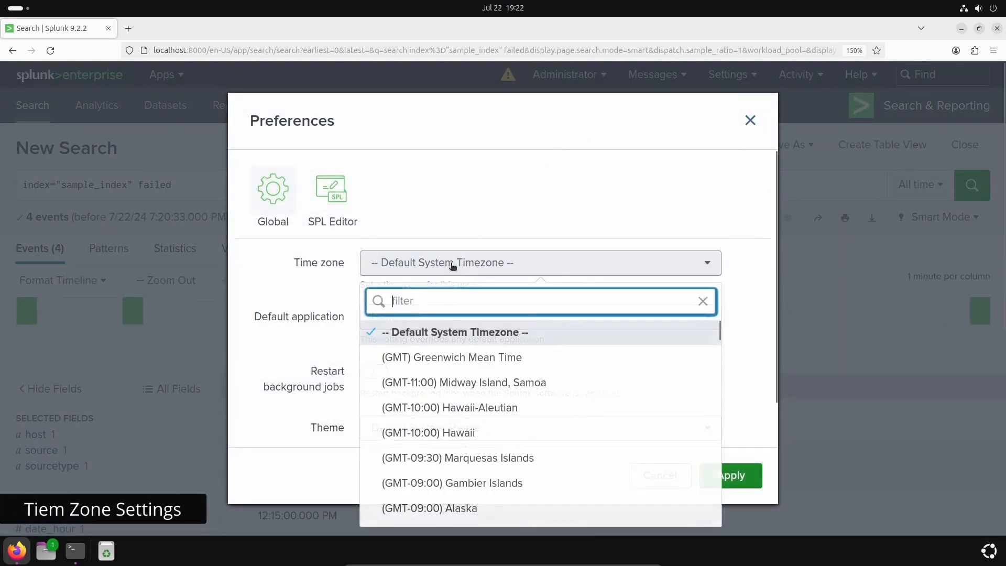
scroll(414, 437, "down", 4)
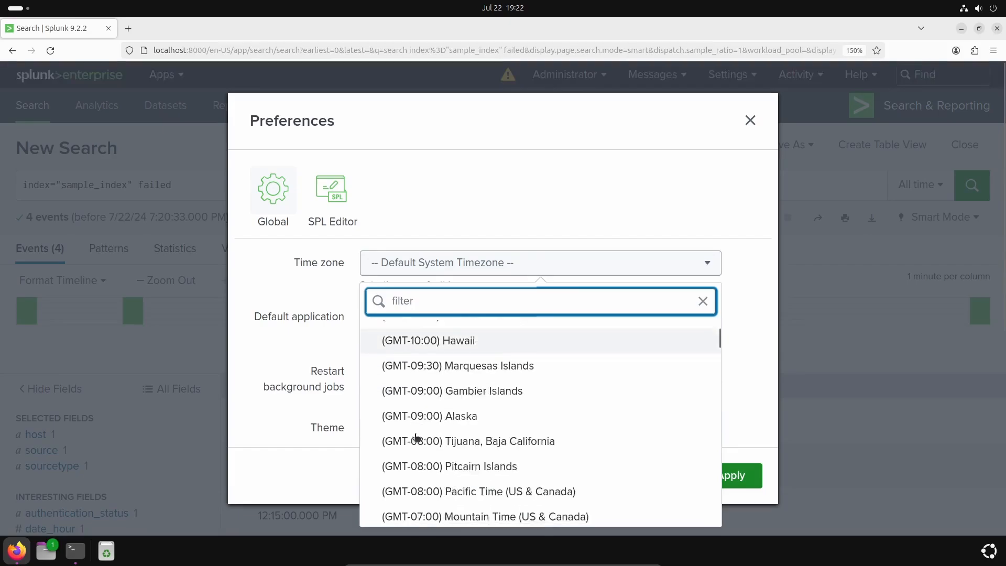
scroll(415, 433, "up", 4)
left_click(745, 296)
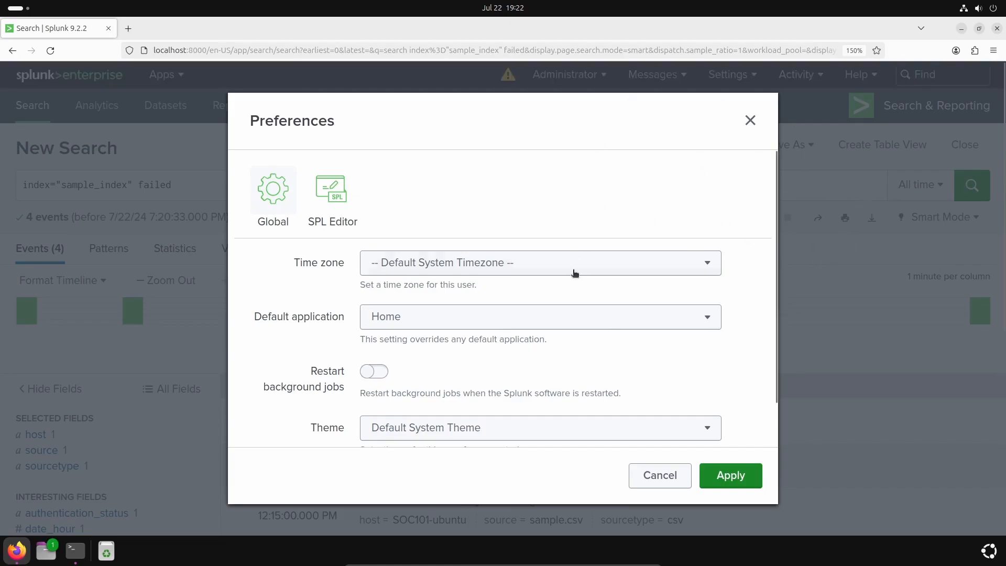
left_click(575, 273)
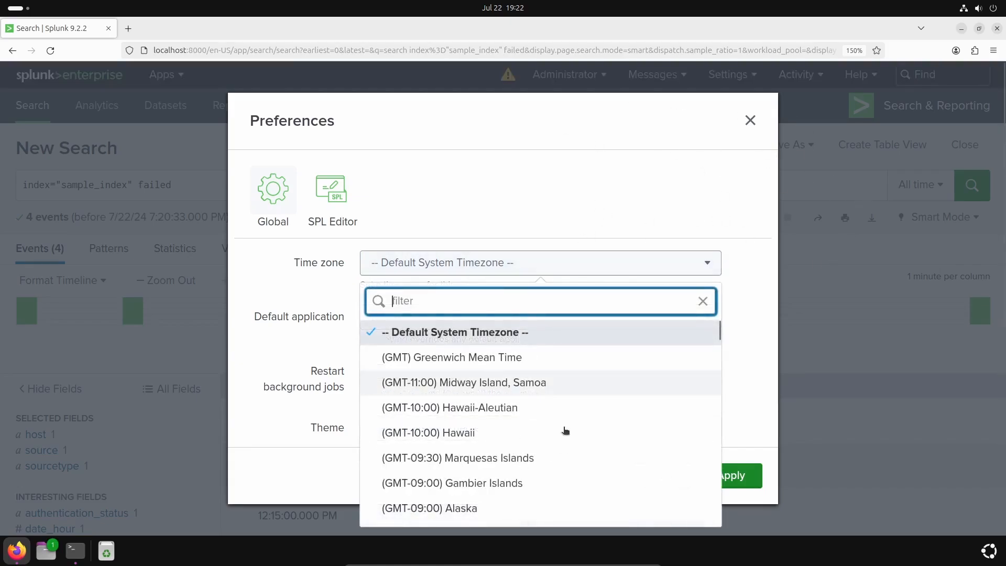
scroll(556, 420, "down", 3)
scroll(524, 399, "down", 5)
scroll(524, 393, "up", 5)
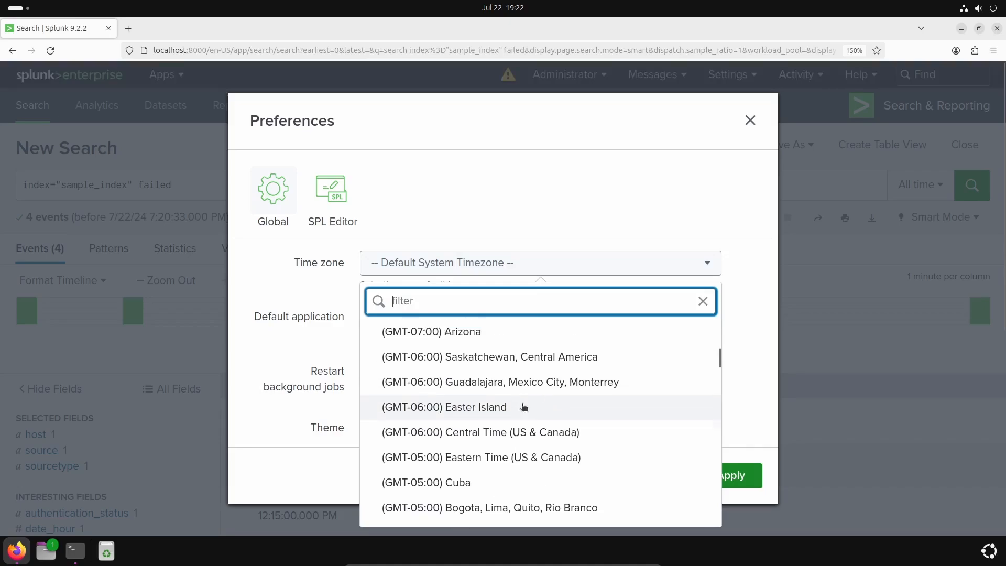
scroll(551, 368, "up", 3)
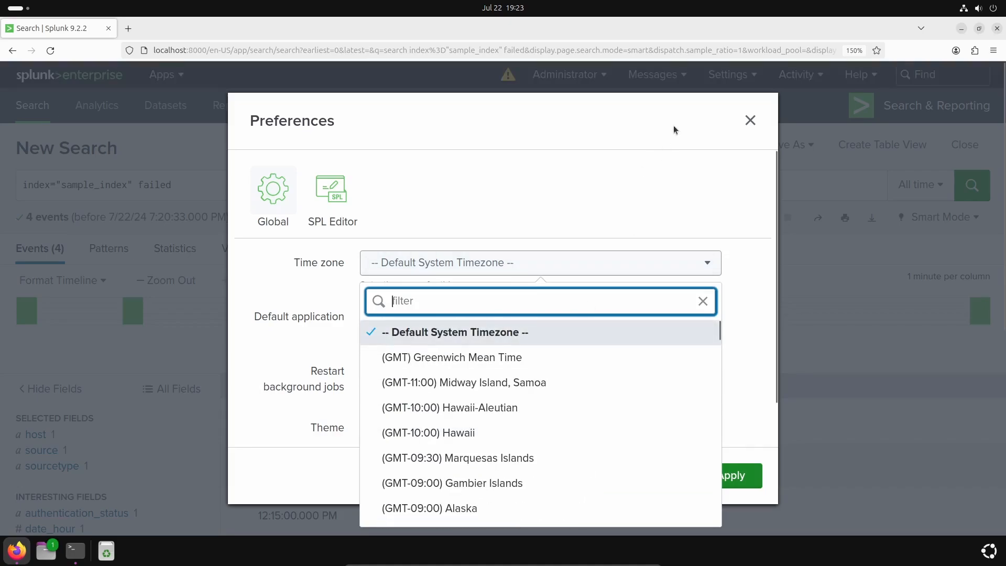
left_click(624, 139)
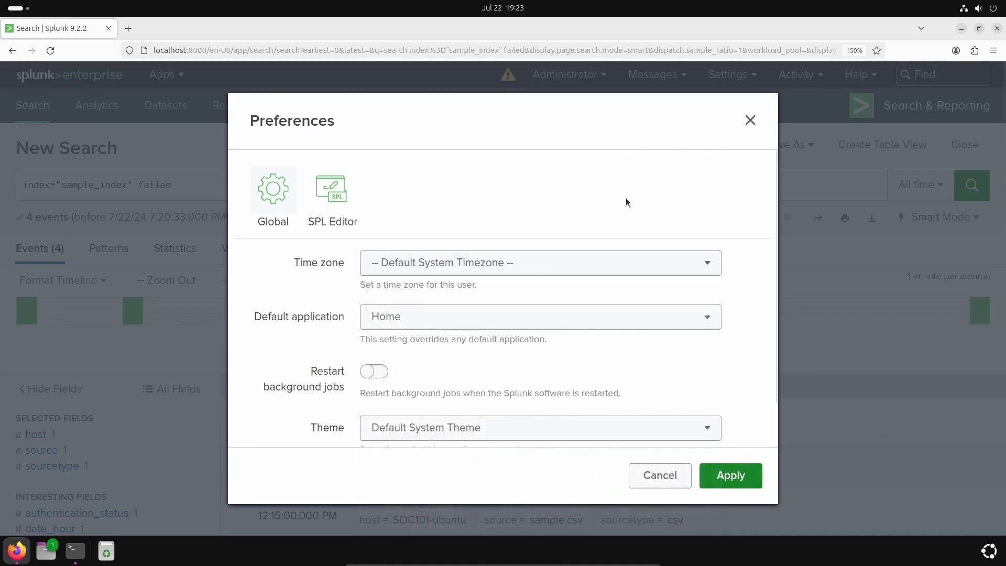
left_click(748, 120)
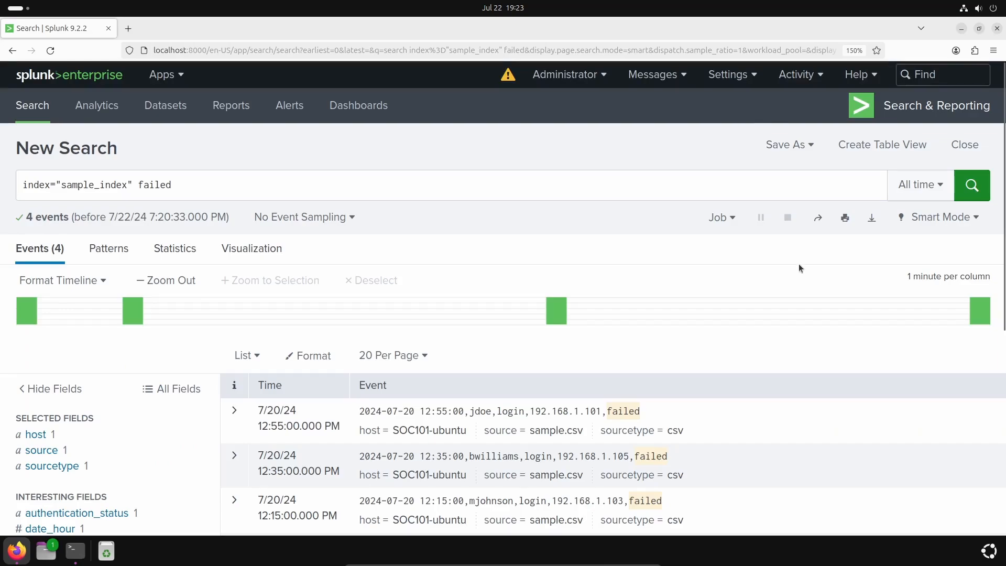
Exclude the username in the 12:15 PM failed login event from the search
scroll(778, 265, "down", 5)
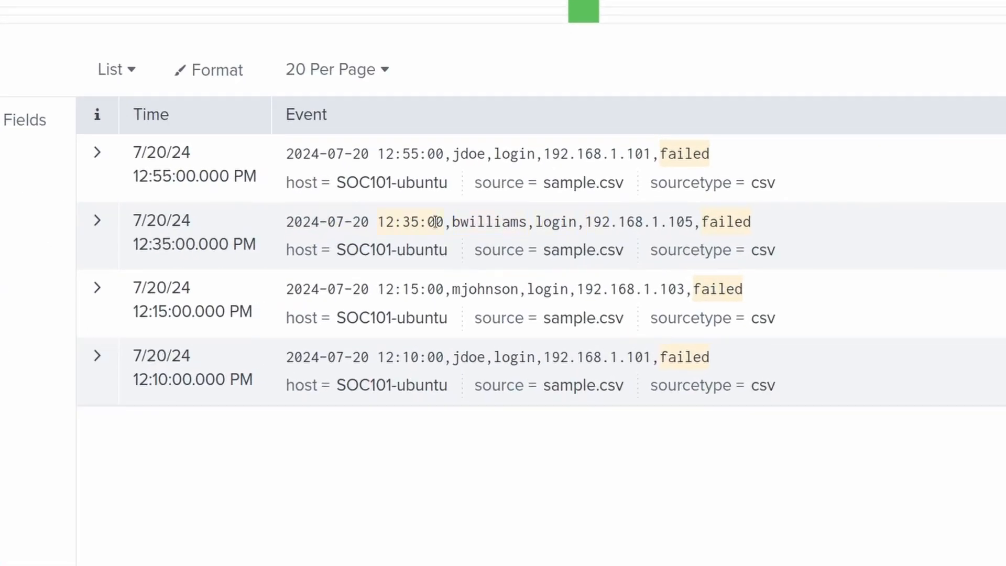
left_click(478, 290)
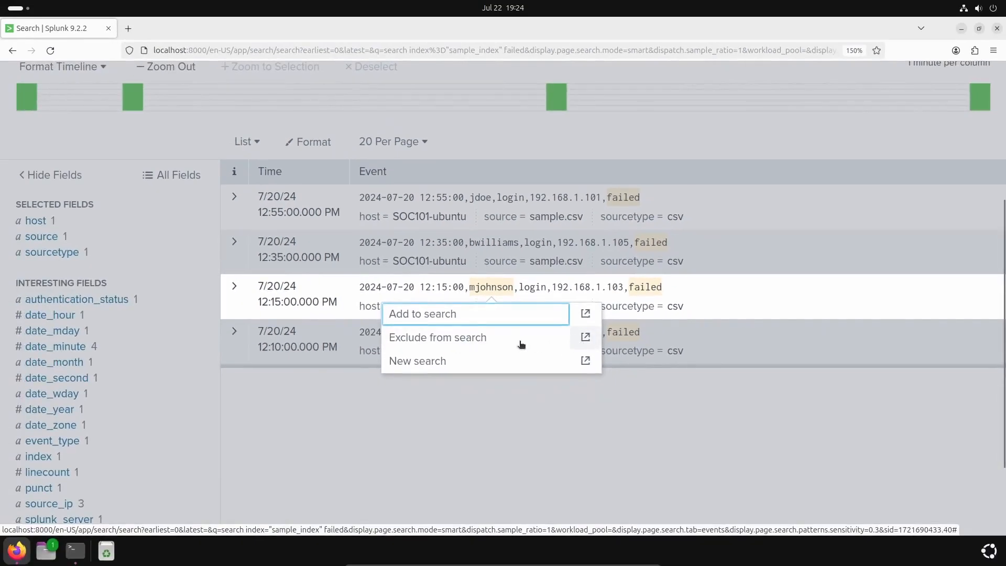
left_click(506, 341)
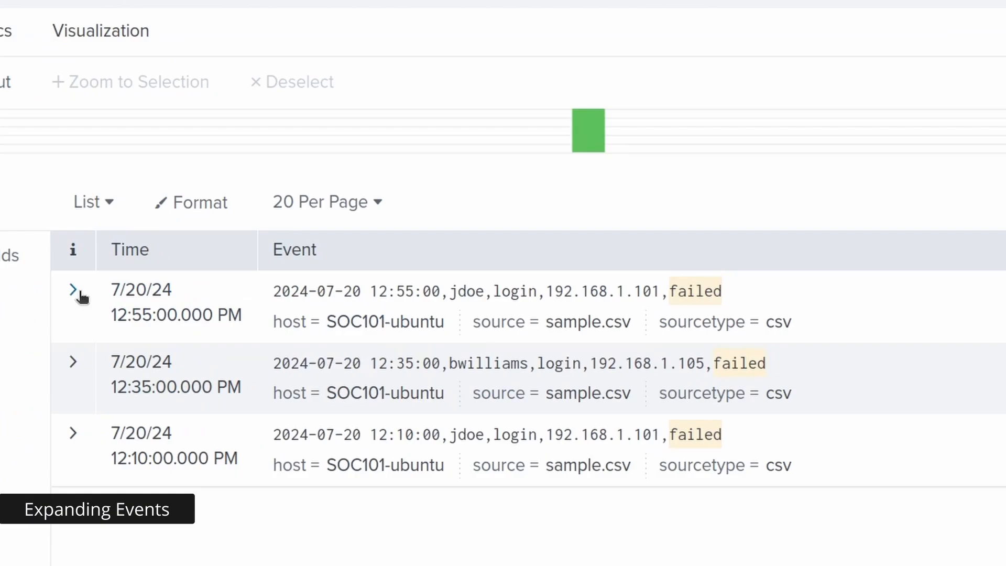
Expand the 12:55 PM event, review its fields and add its authentication_status value failed to the search
left_click(74, 291)
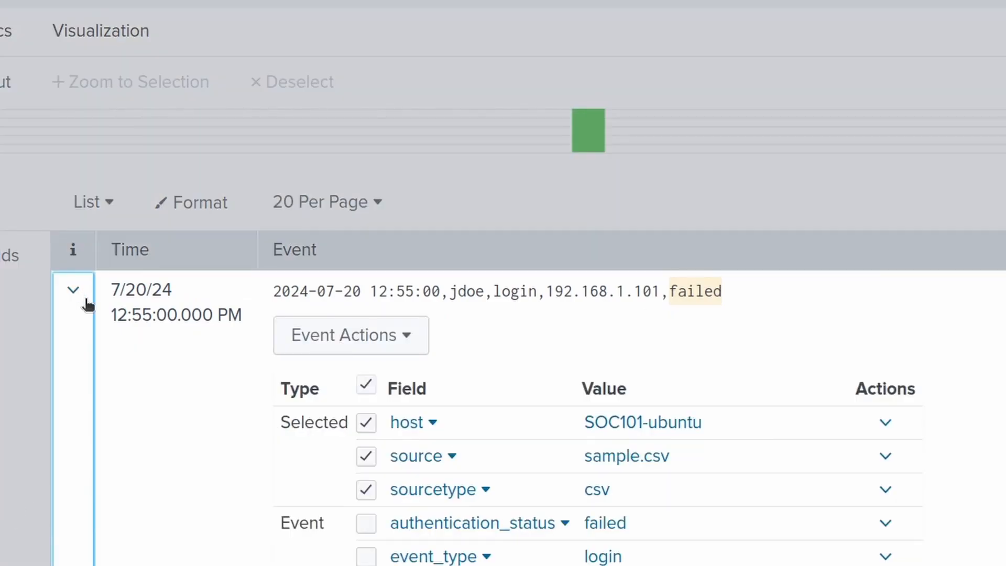
scroll(82, 301, "down", 5)
scroll(902, 248, "up", 2)
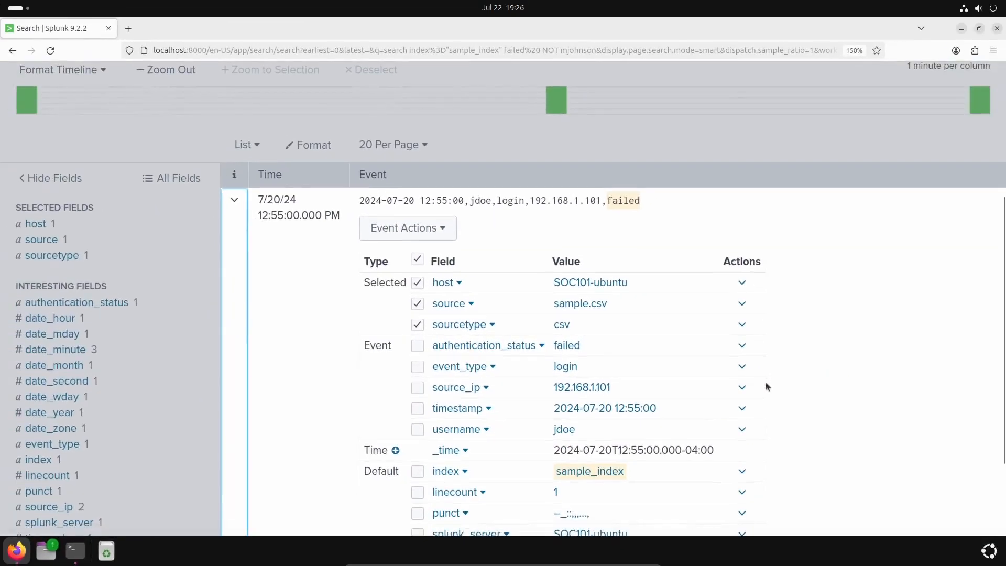
scroll(792, 447, "down", 2)
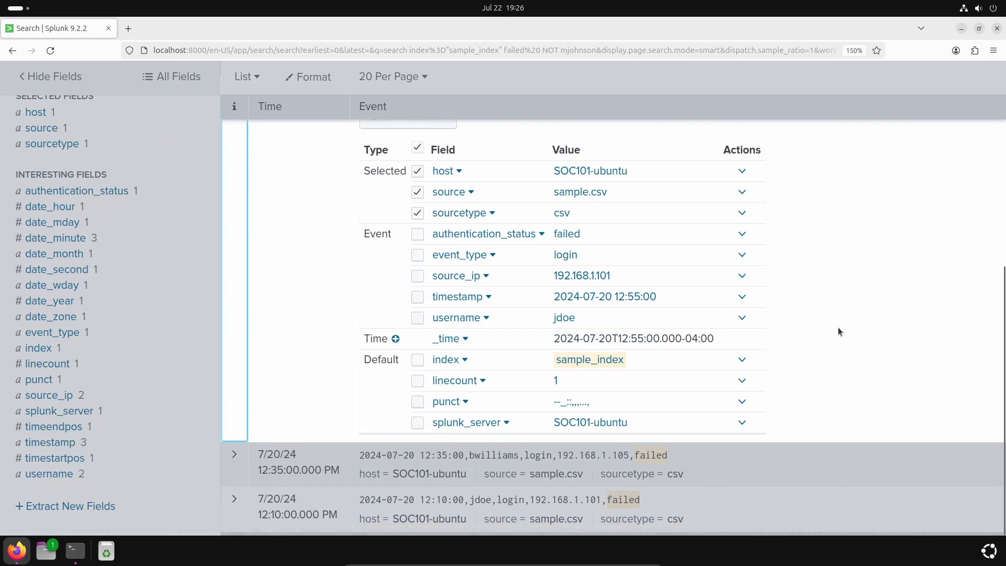
left_click(575, 237)
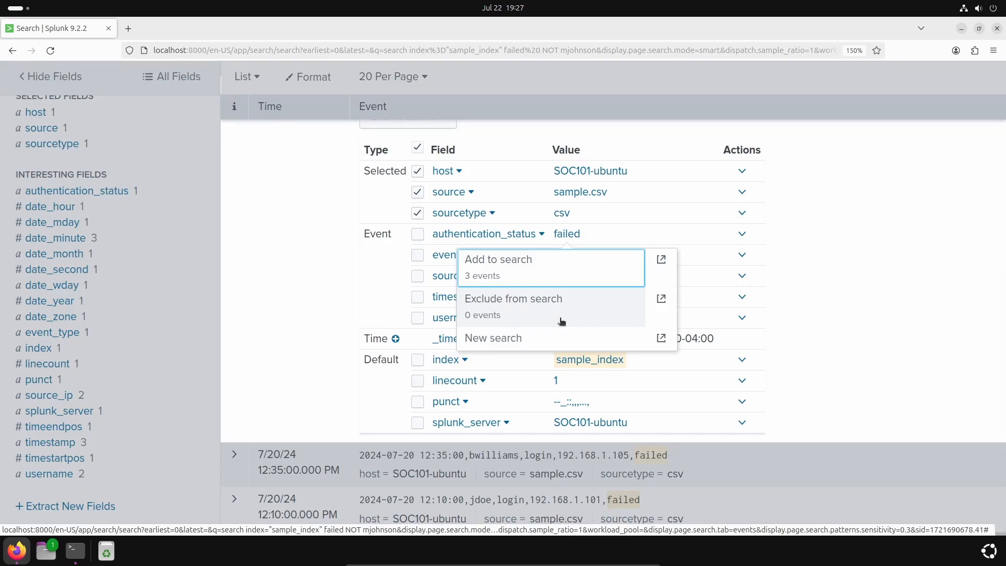
left_click(567, 283)
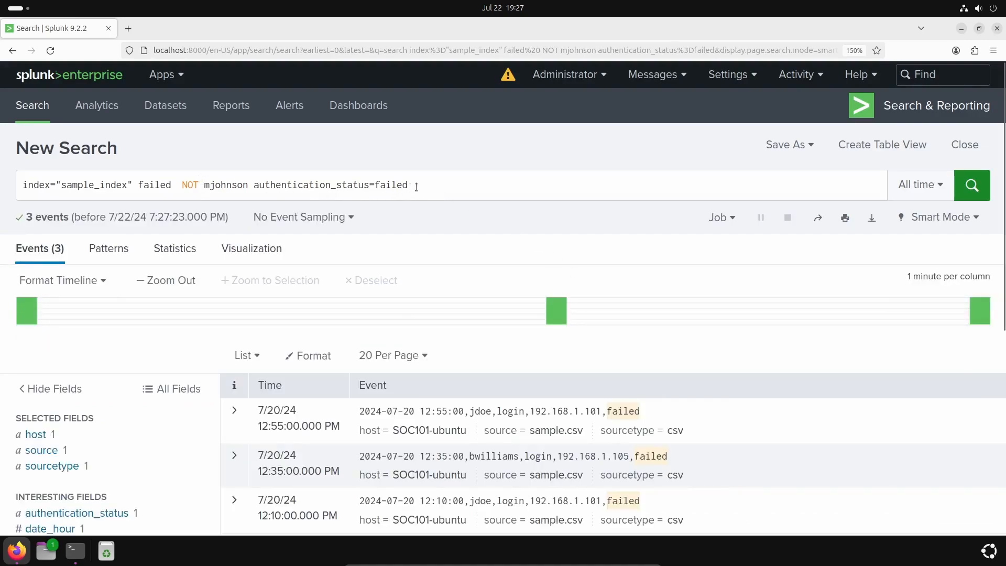
Reduce the query to index="sample_index" by removing all other search terms, and rerun the search
left_click_drag(183, 185, 413, 181)
left_click(253, 185)
left_click(450, 185)
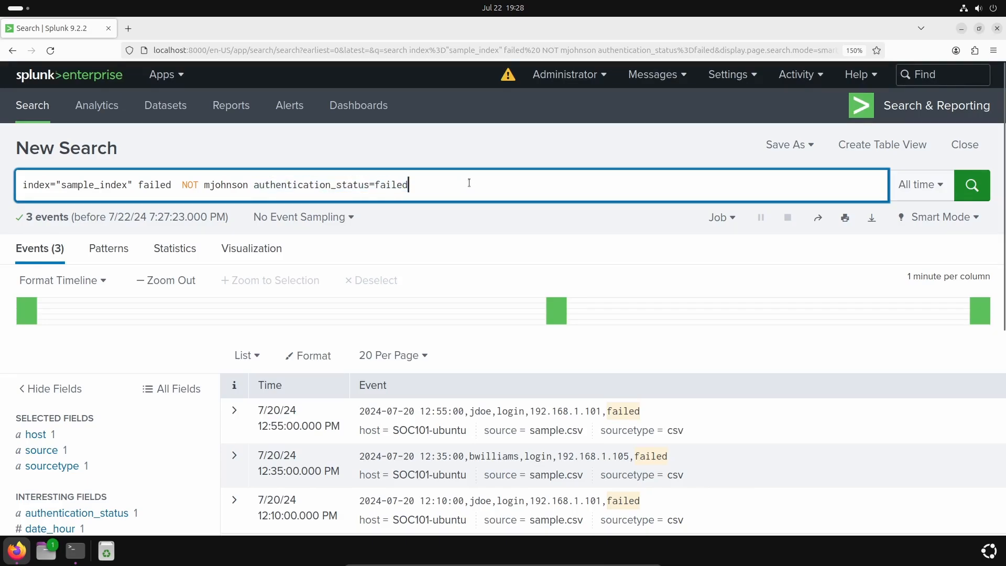
key("ctrl+a")
left_click_drag(163, 175, 138, 185)
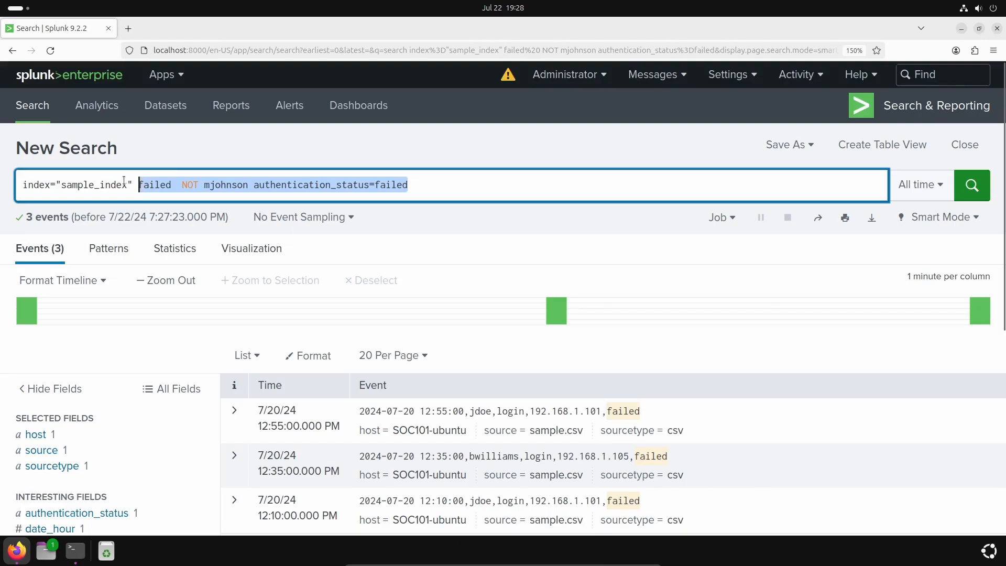
key("BackSpace")
key("Return")
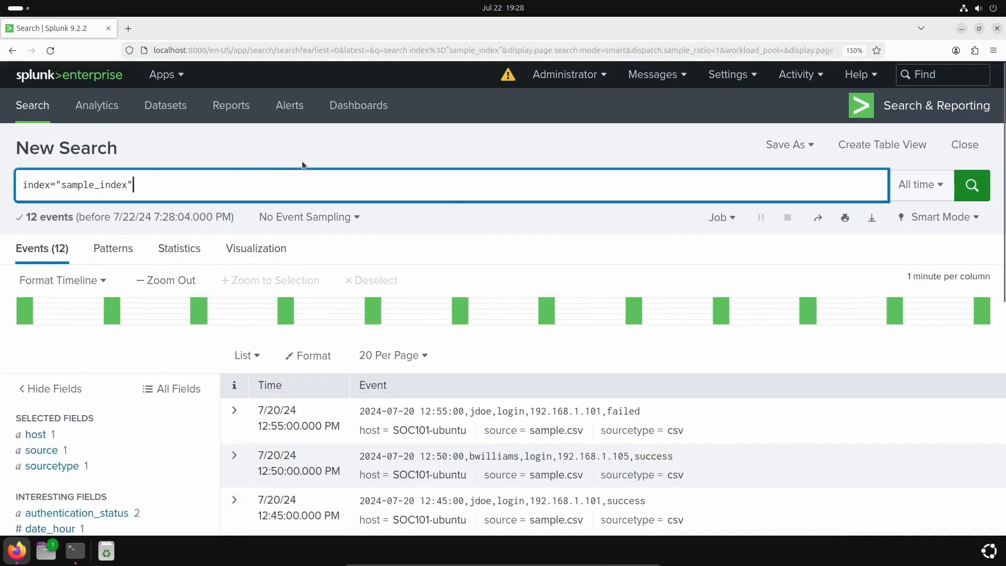
Review the selected and interesting fields listed alongside the login events
scroll(302, 162, "down", 4)
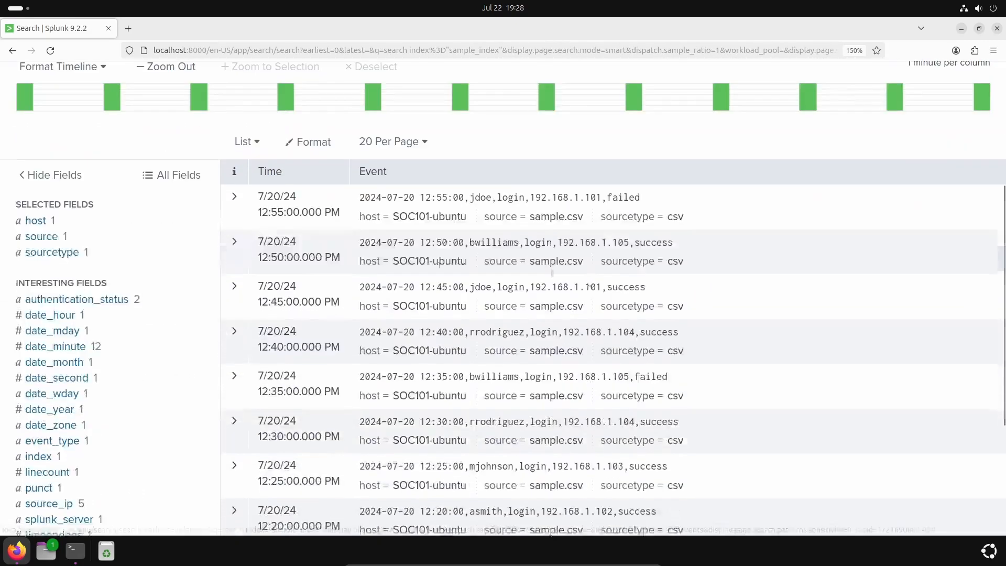
scroll(331, 321, "down", 3)
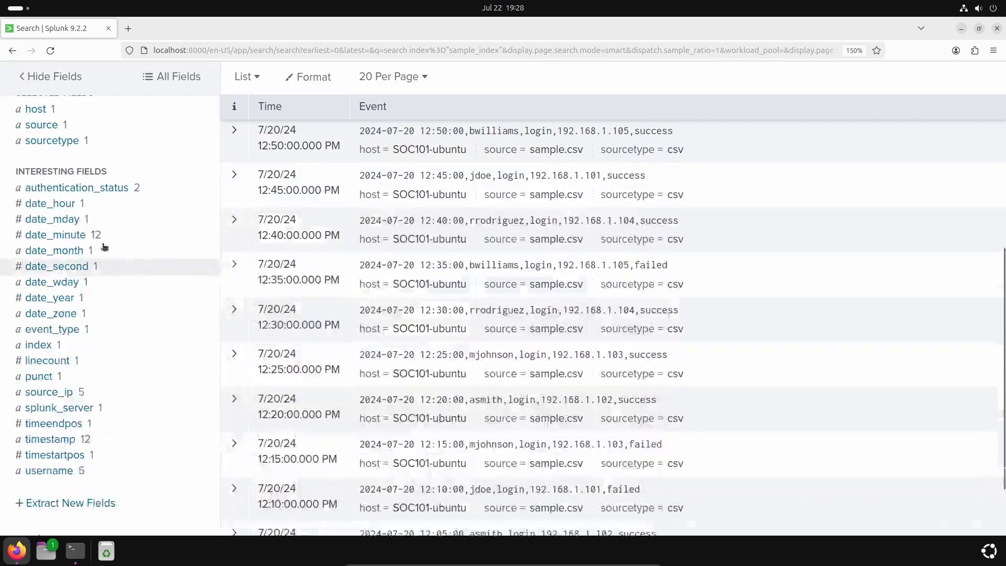
scroll(89, 262, "up", 2)
scroll(87, 262, "up", 1)
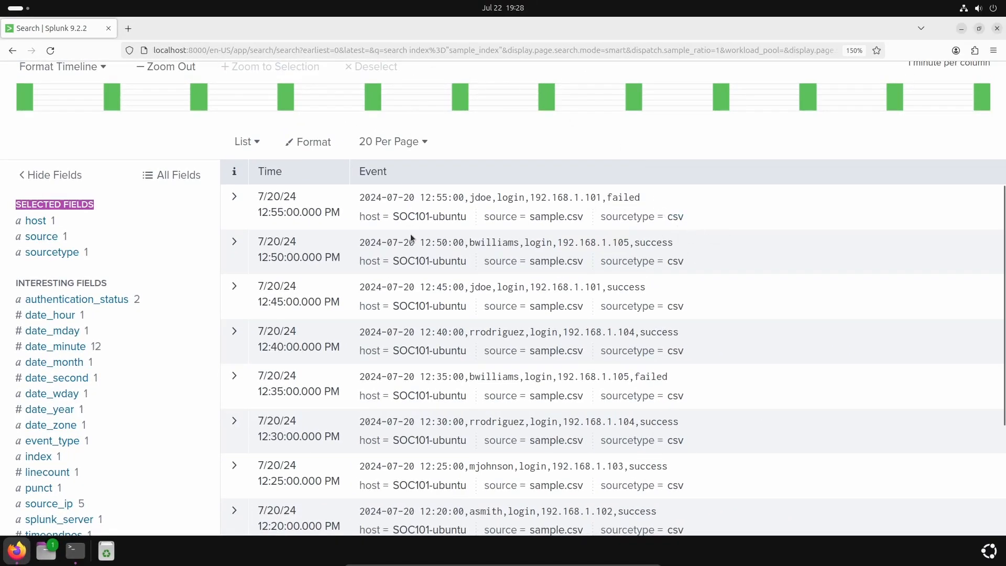
scroll(429, 210, "up", 2)
scroll(681, 335, "down", 2)
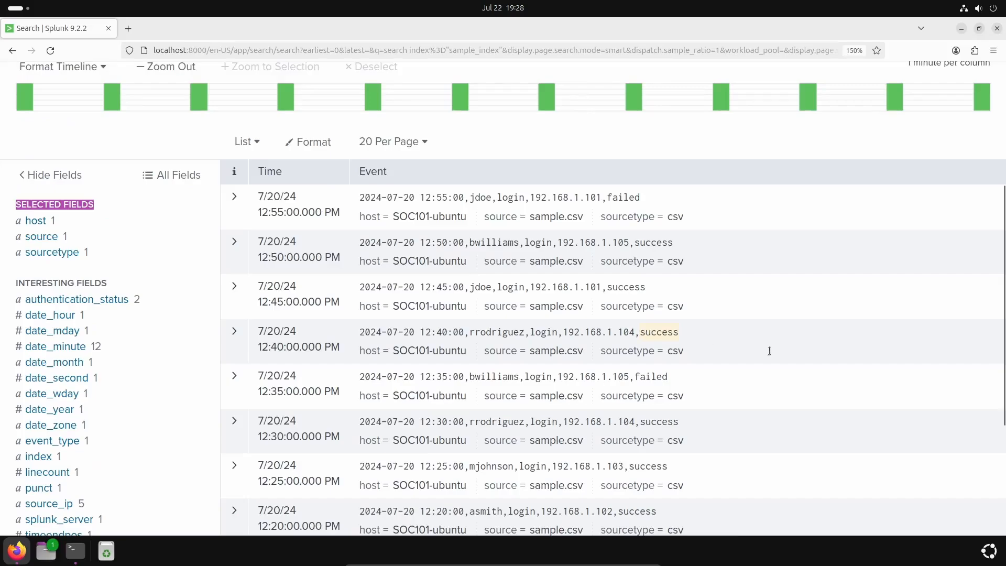
Expand the 12:55 PM event, add source_ip to the selected fields and check how it shows under the events
left_click(234, 196)
scroll(338, 317, "down", 2)
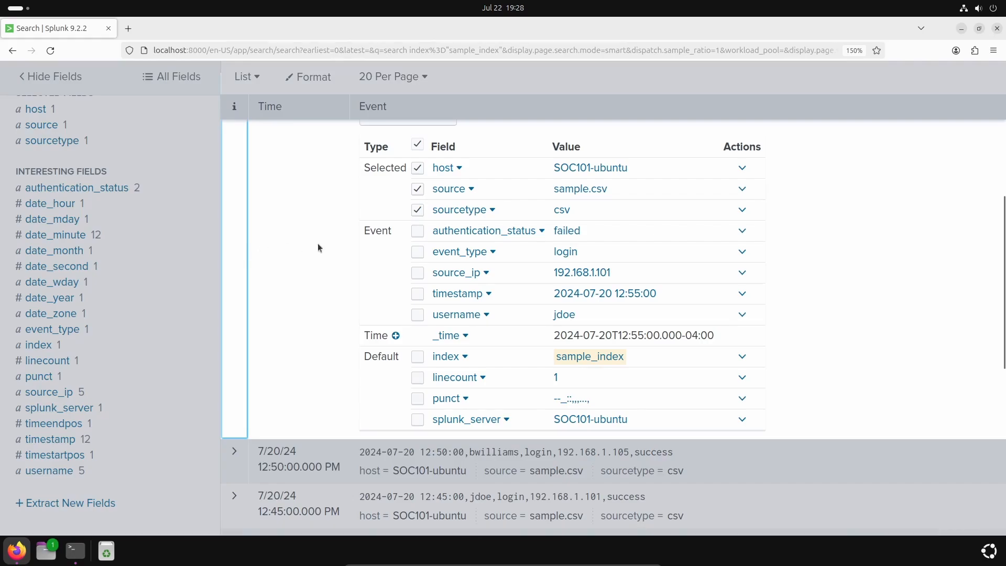
left_click(418, 274)
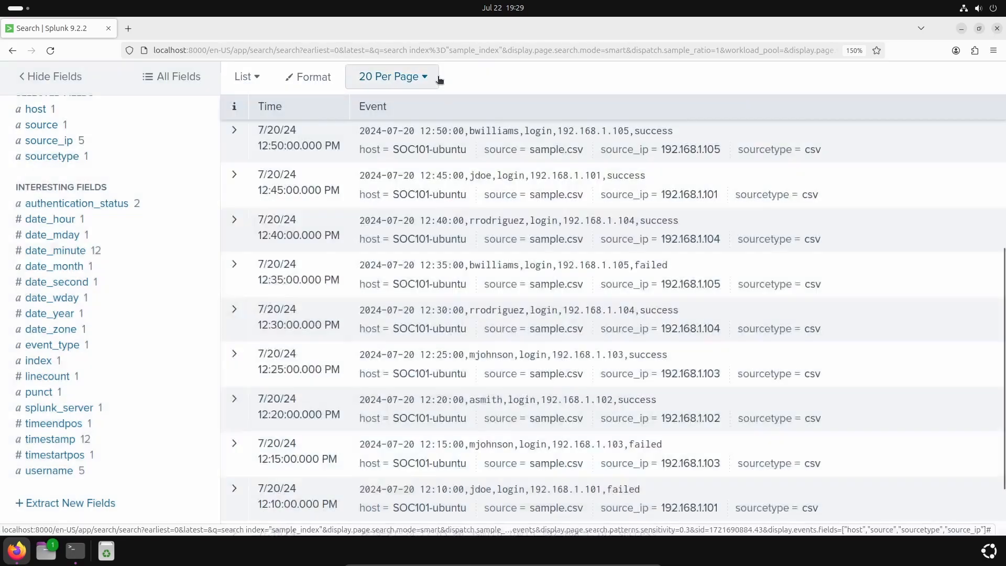
scroll(482, 257, "up", 5)
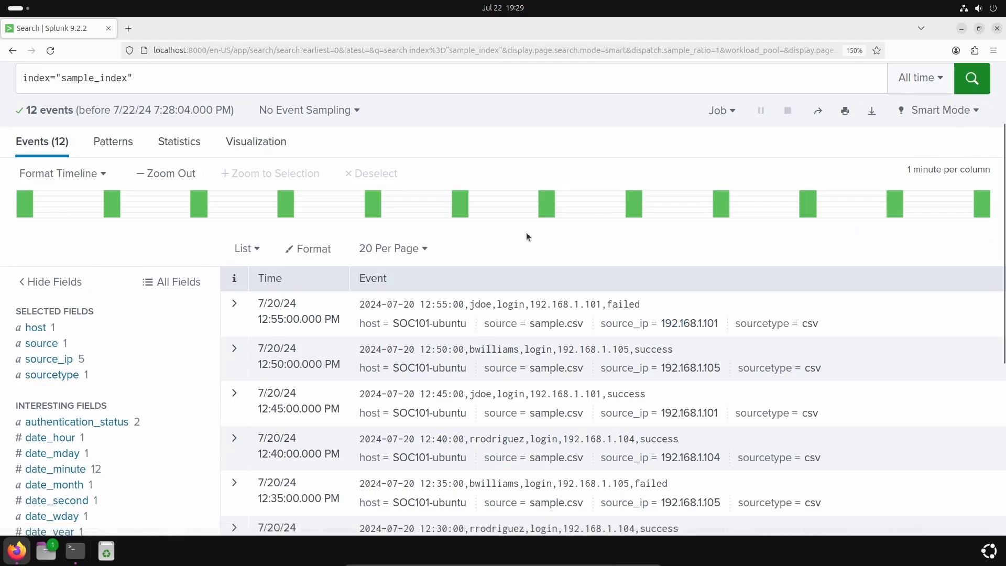
left_click_drag(602, 323, 725, 324)
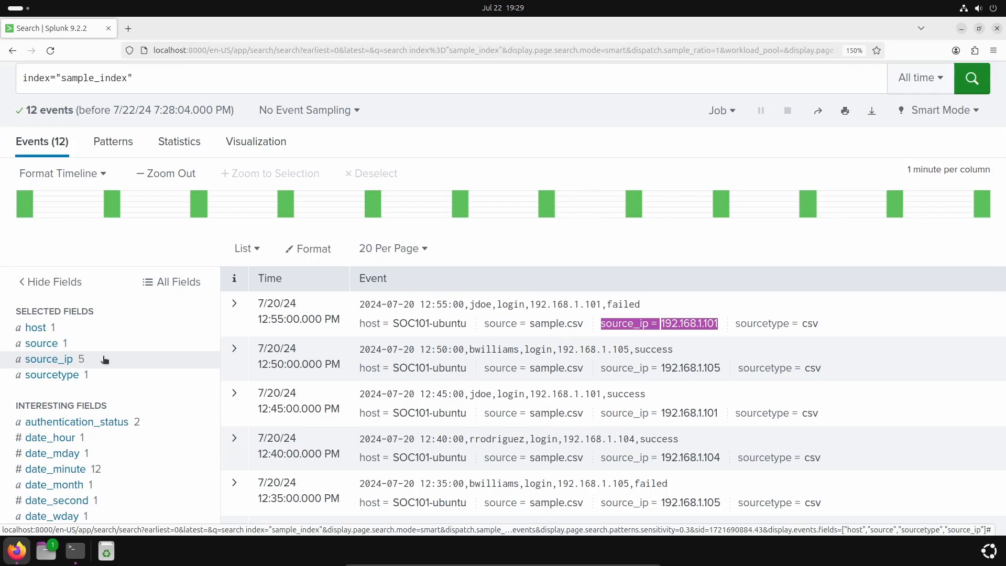
Expand the 12:55 PM event again, remove source_ip from the selected fields and collapse the event
left_click(235, 304)
scroll(369, 355, "down", 3)
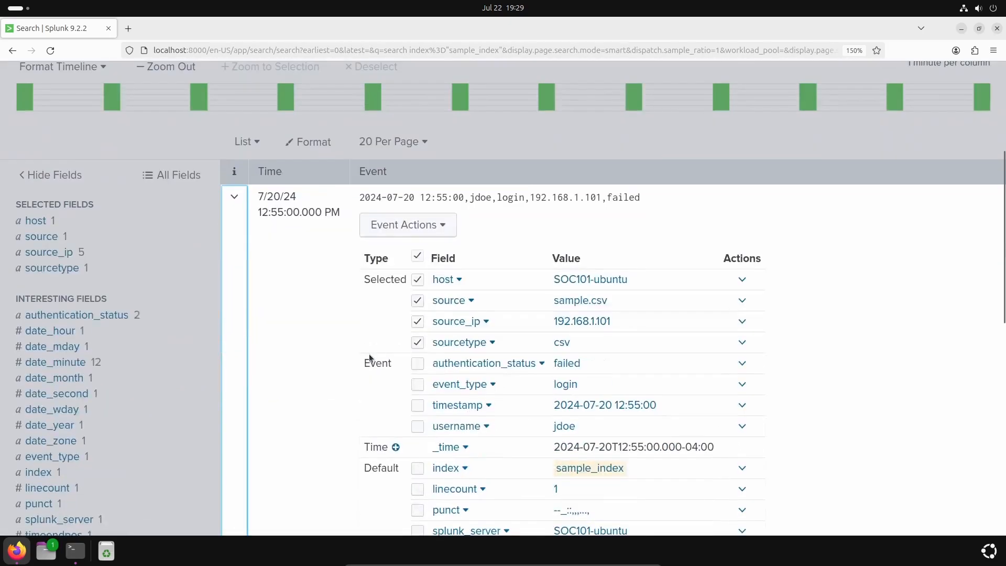
scroll(369, 358, "down", 3)
left_click(417, 209)
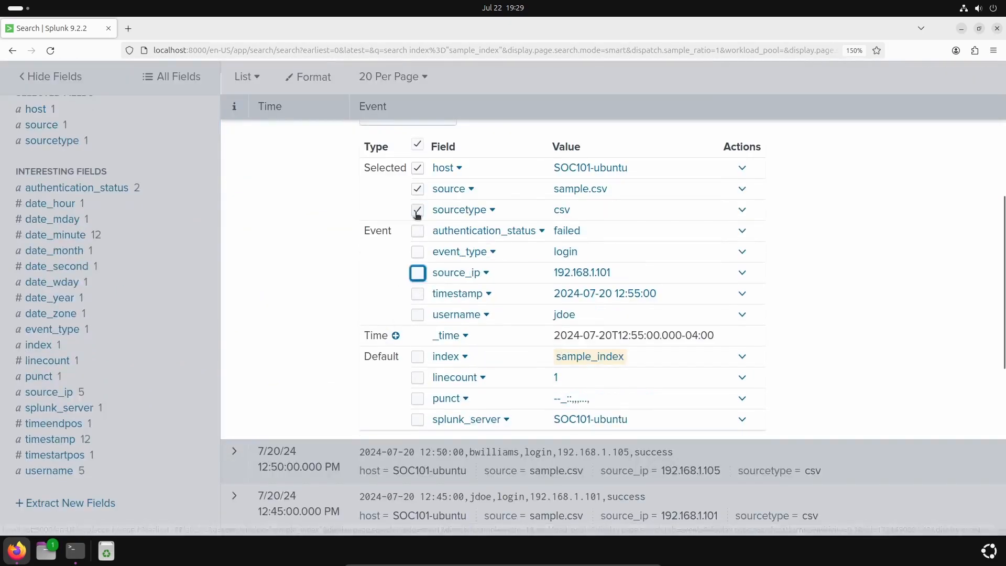
scroll(379, 291, "up", 3)
left_click(234, 215)
scroll(112, 317, "up", 3)
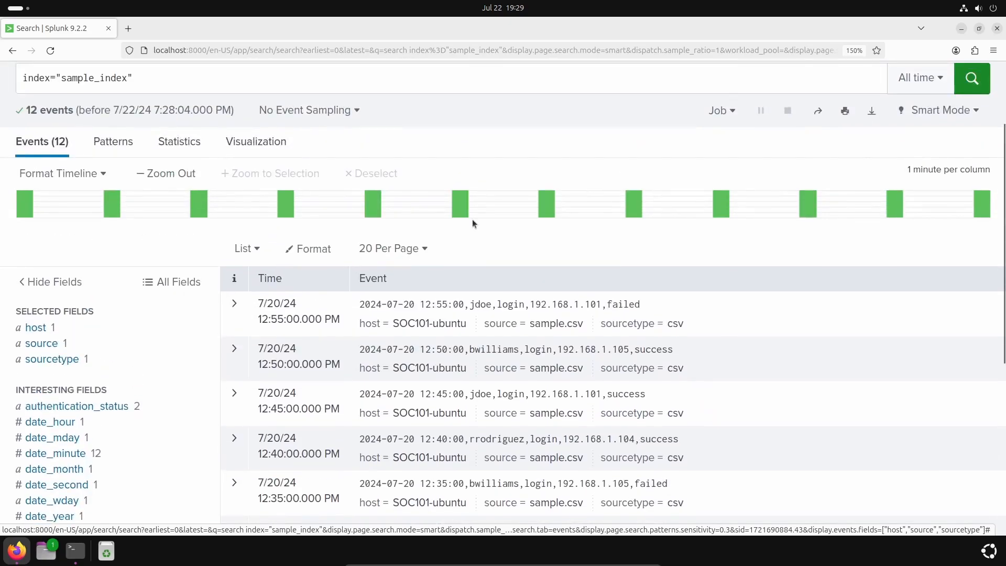
Look through the interesting fields and open the source_ip field's value summary
scroll(189, 314, "down", 3)
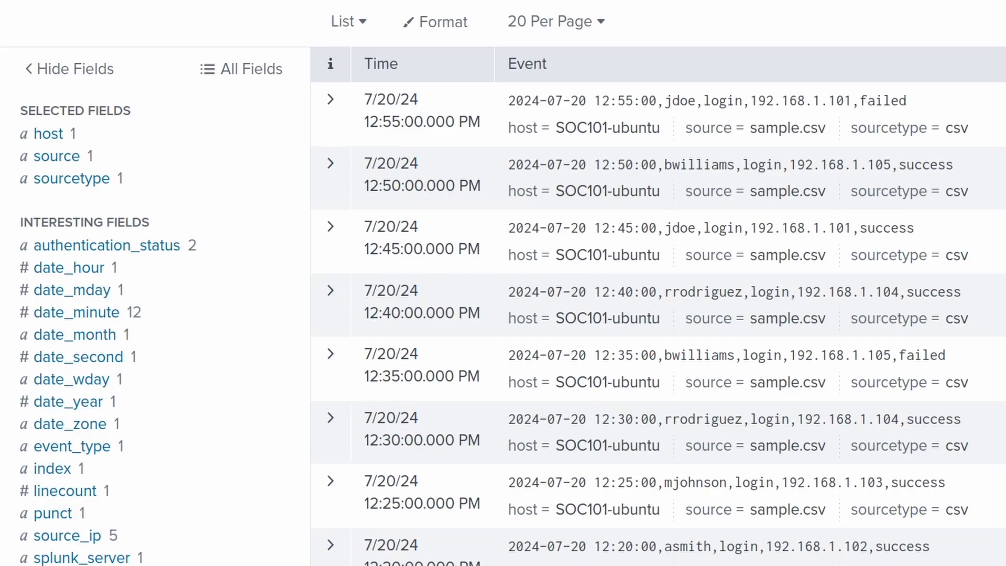
scroll(141, 270, "down", 3)
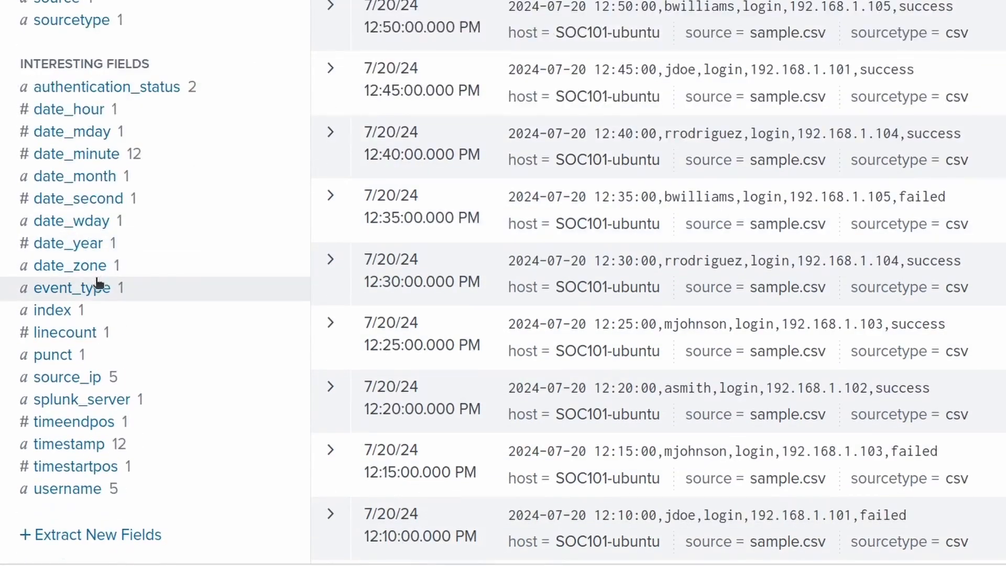
left_click(61, 379)
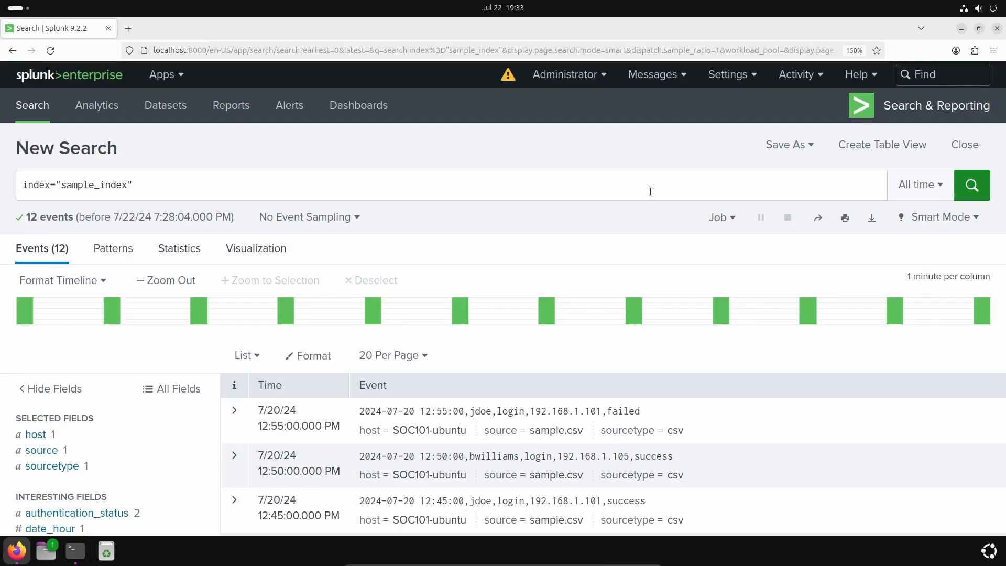
left_click_drag(214, 183, 10, 185)
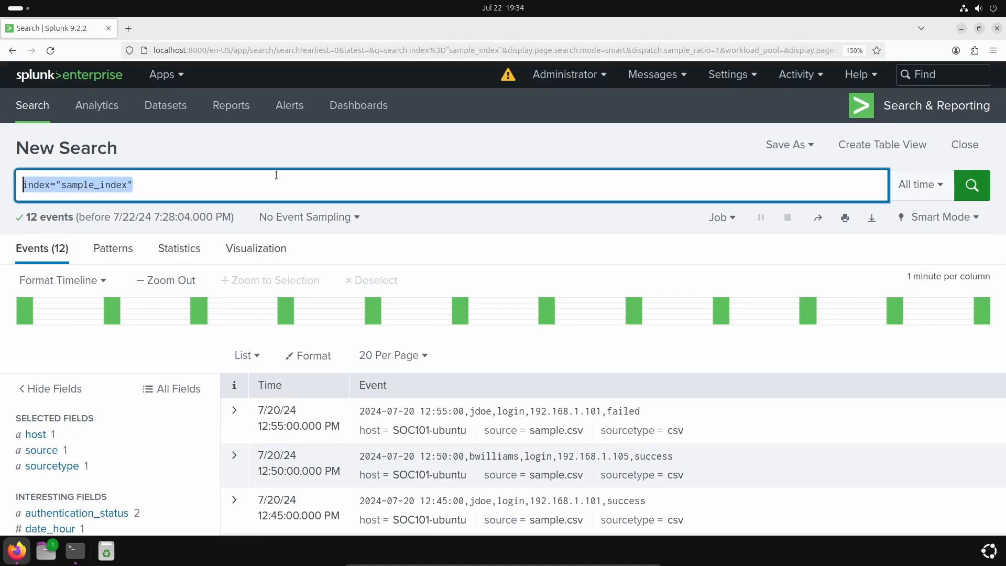
left_click(372, 169)
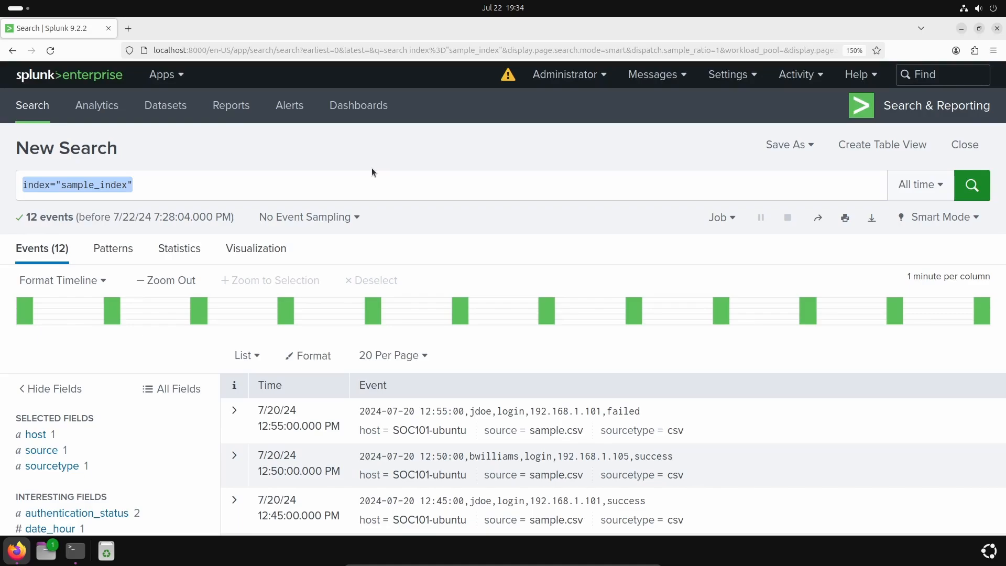